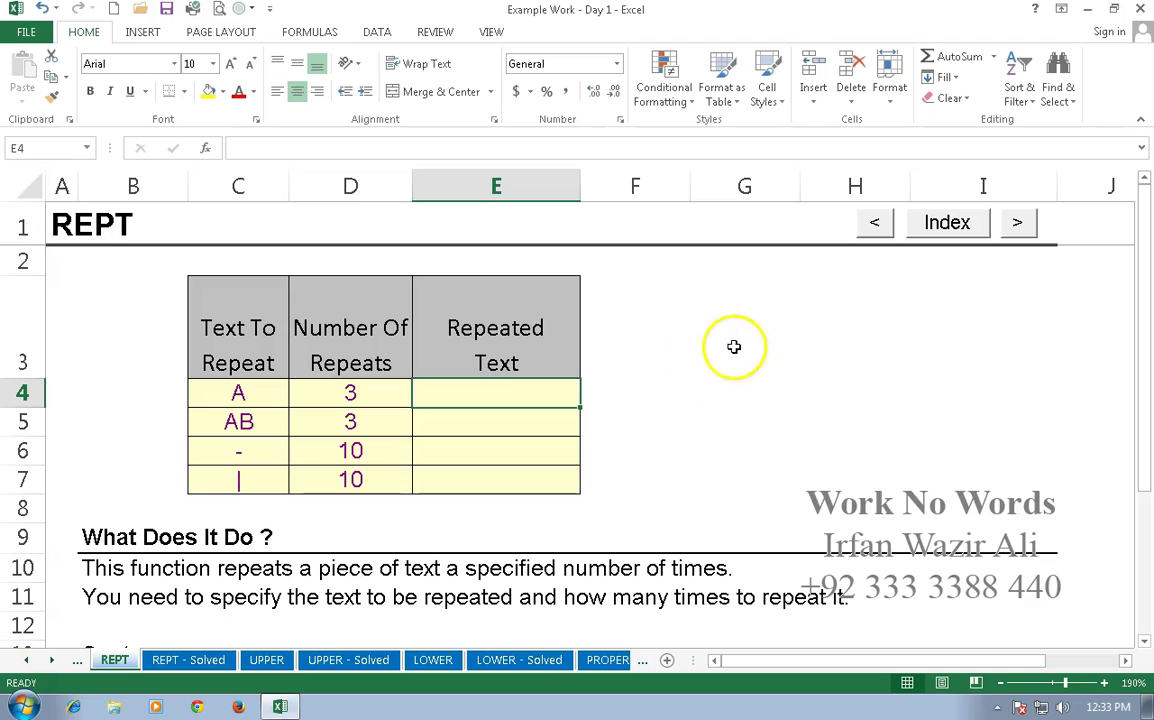
Enter the formula =REPT(C4,D4) in cell E4 of the Repeated Text column
type("=rept(")
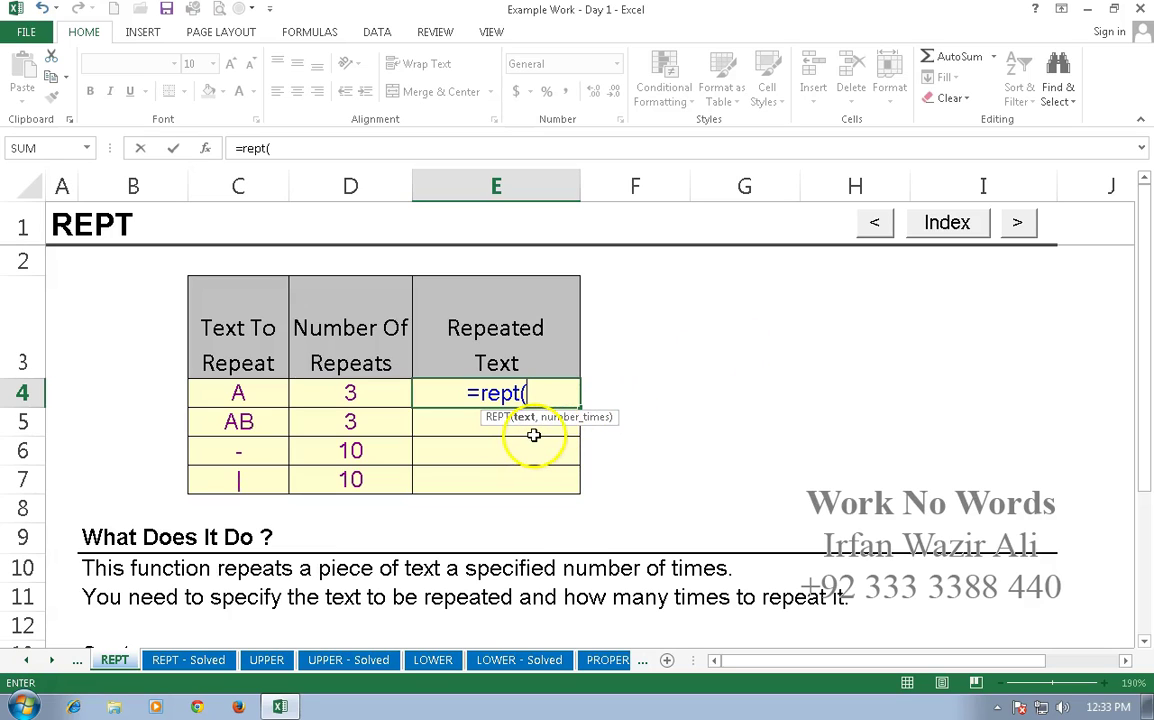
left_click(281, 395)
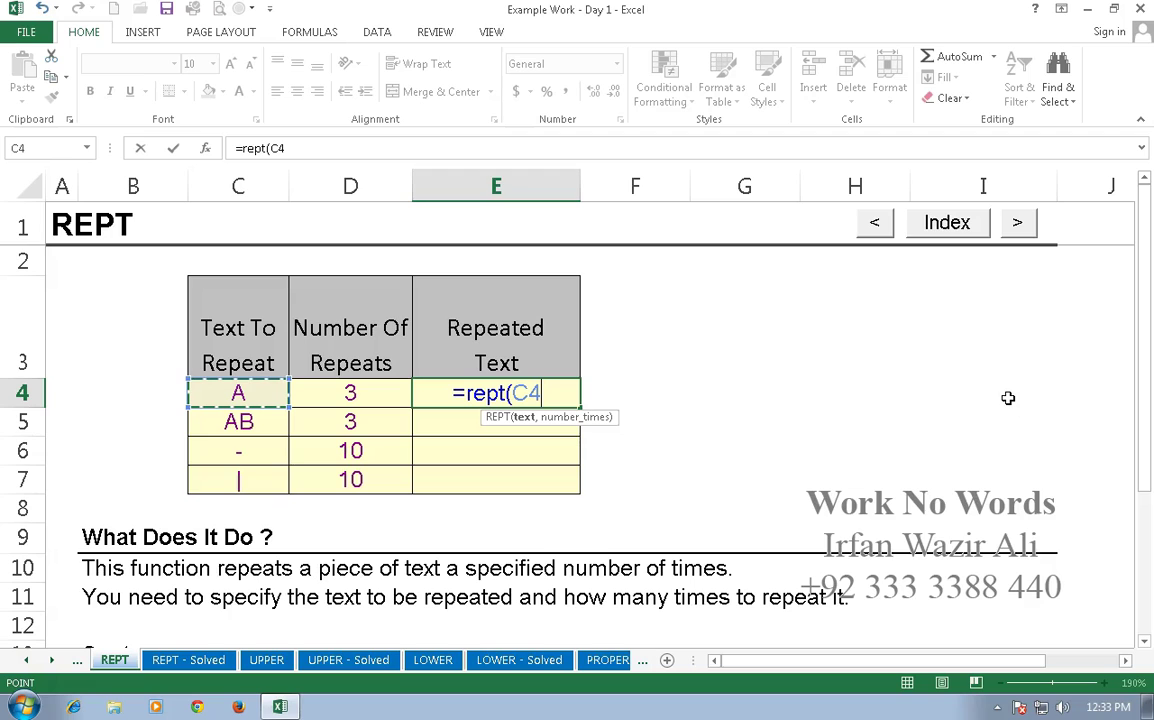
type(",")
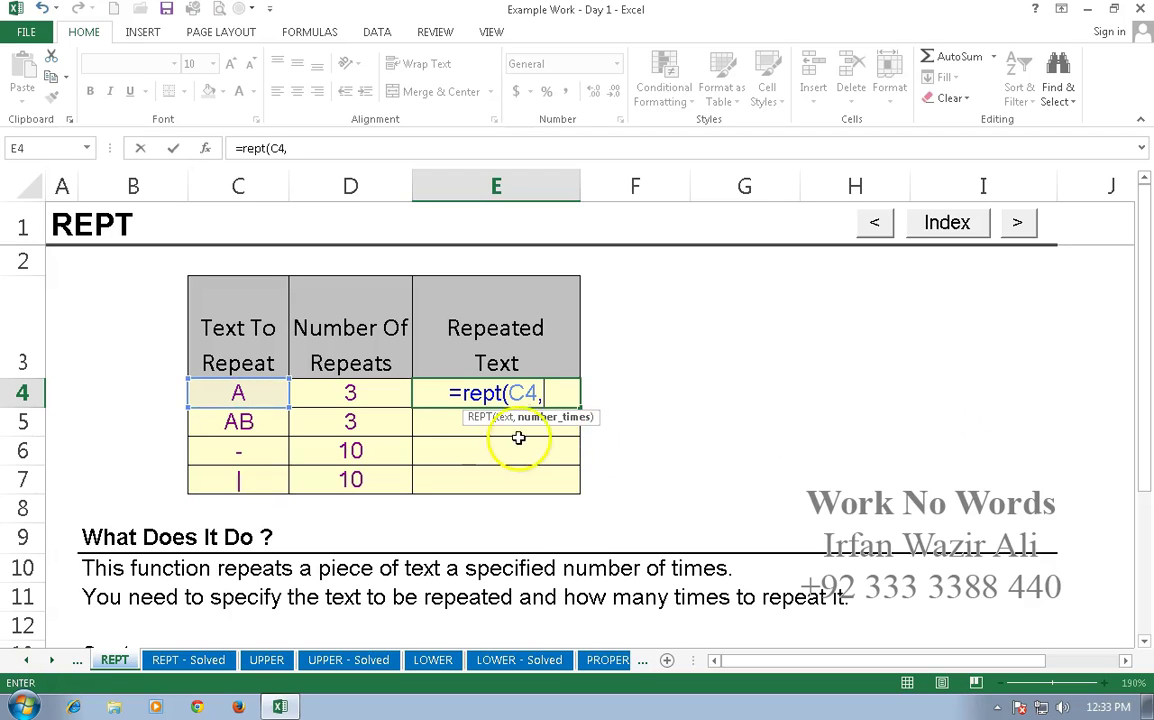
left_click(365, 392)
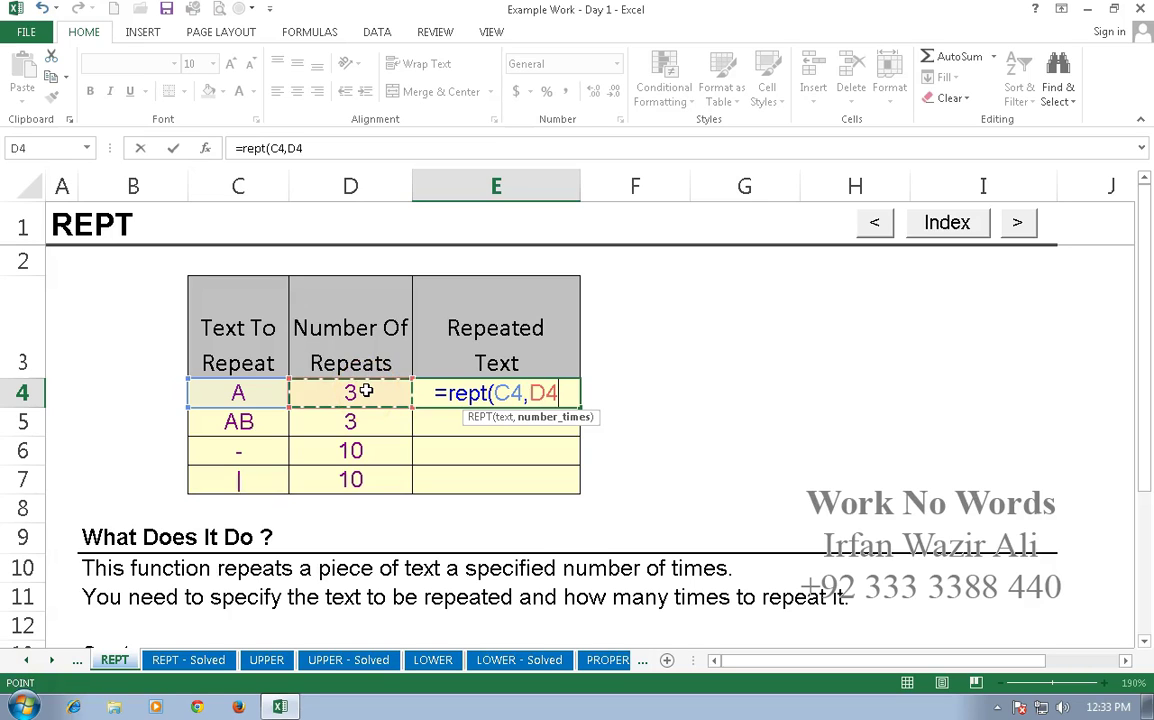
key("Return")
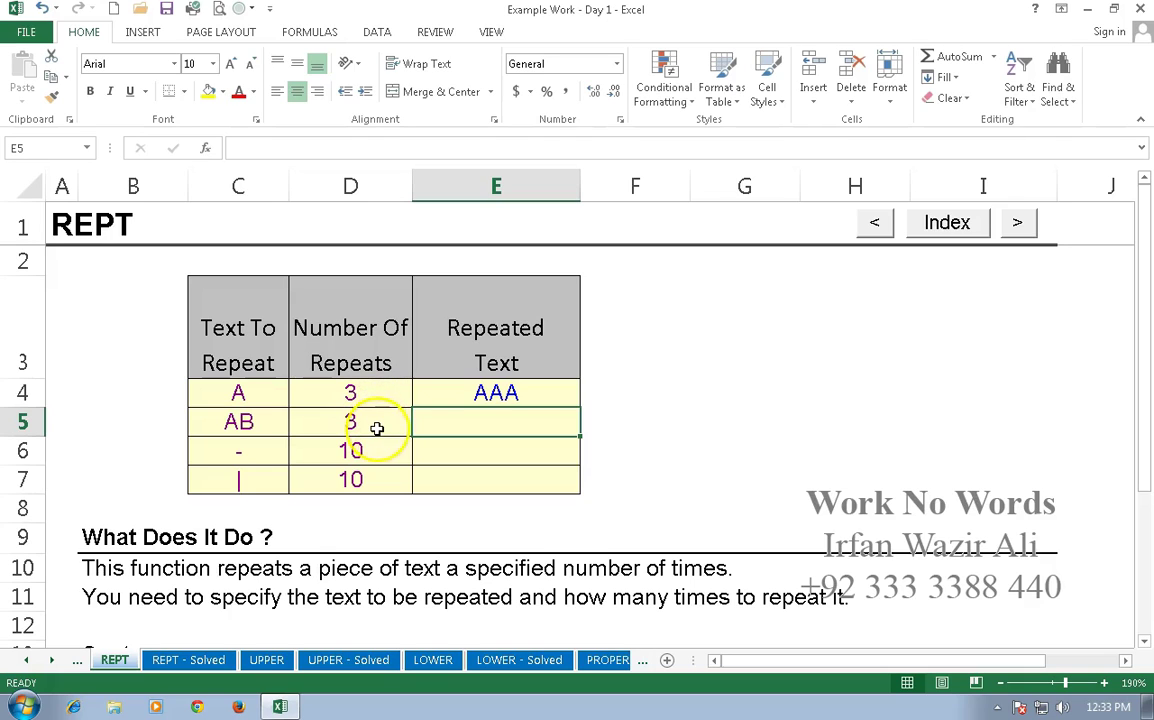
Fill the REPT formula from E4 down through E7
left_click(570, 400)
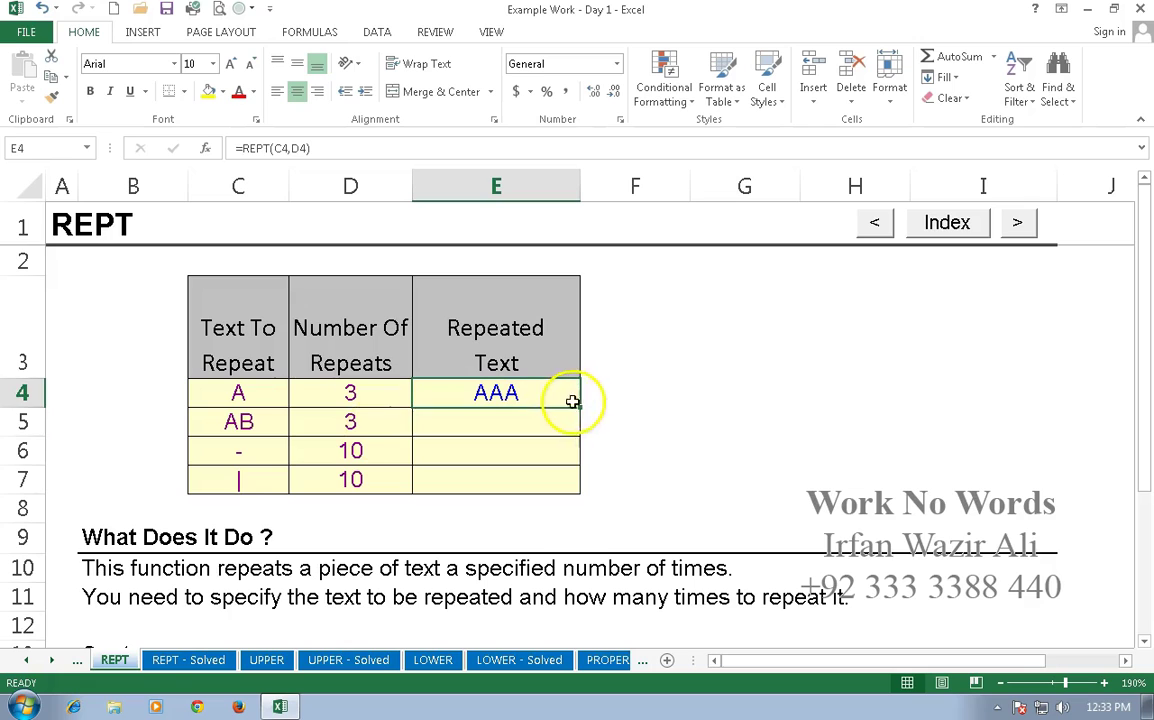
left_click_drag(580, 406, 585, 500)
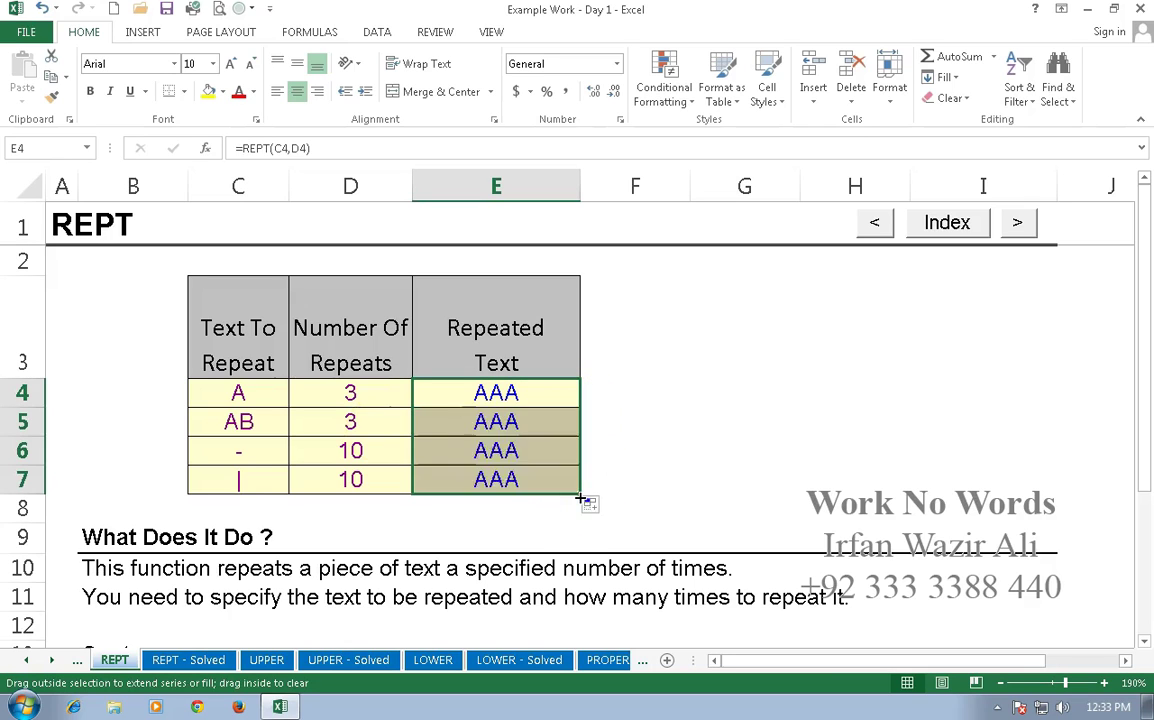
left_click(655, 466)
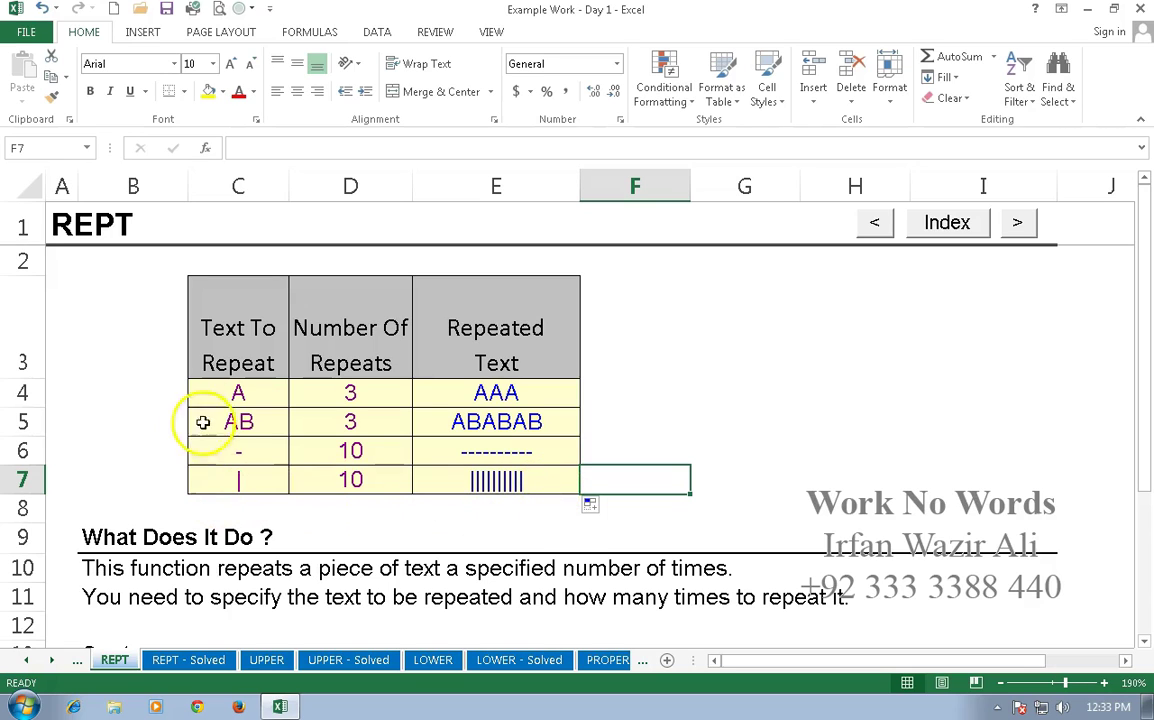
Change the text to repeat in C7 to $ and its number of repeats in D7 to 2
left_click(243, 484)
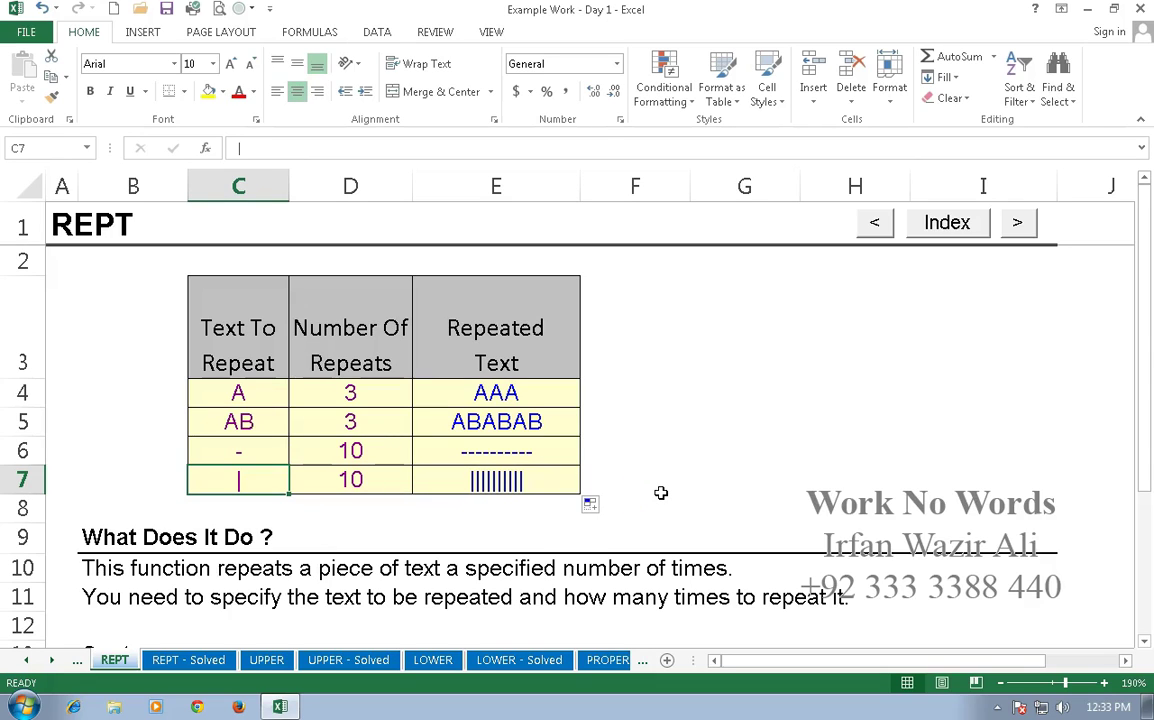
type("$")
key("ctrl+Return")
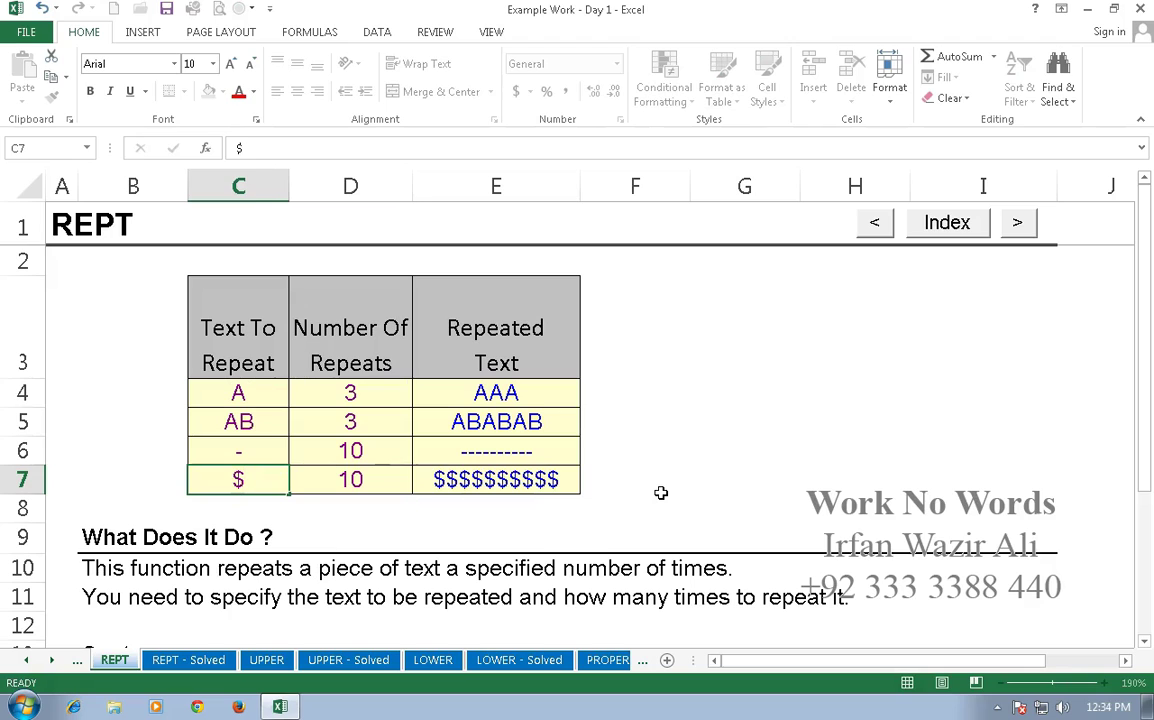
key("Right")
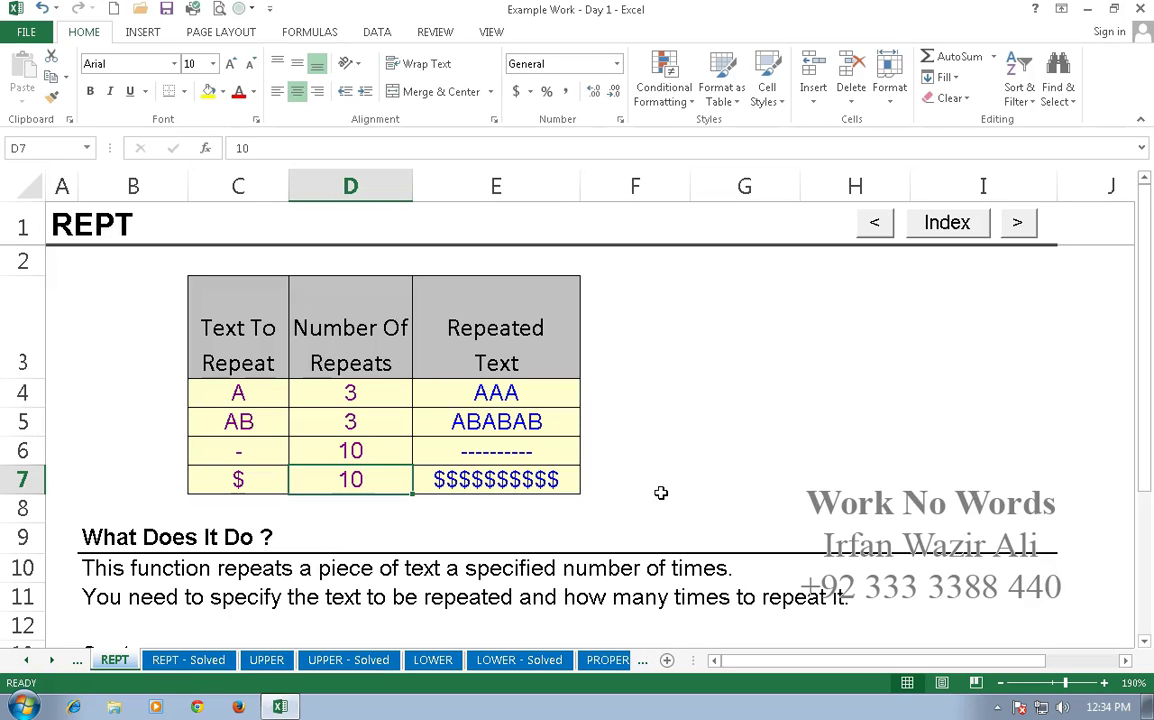
type("2")
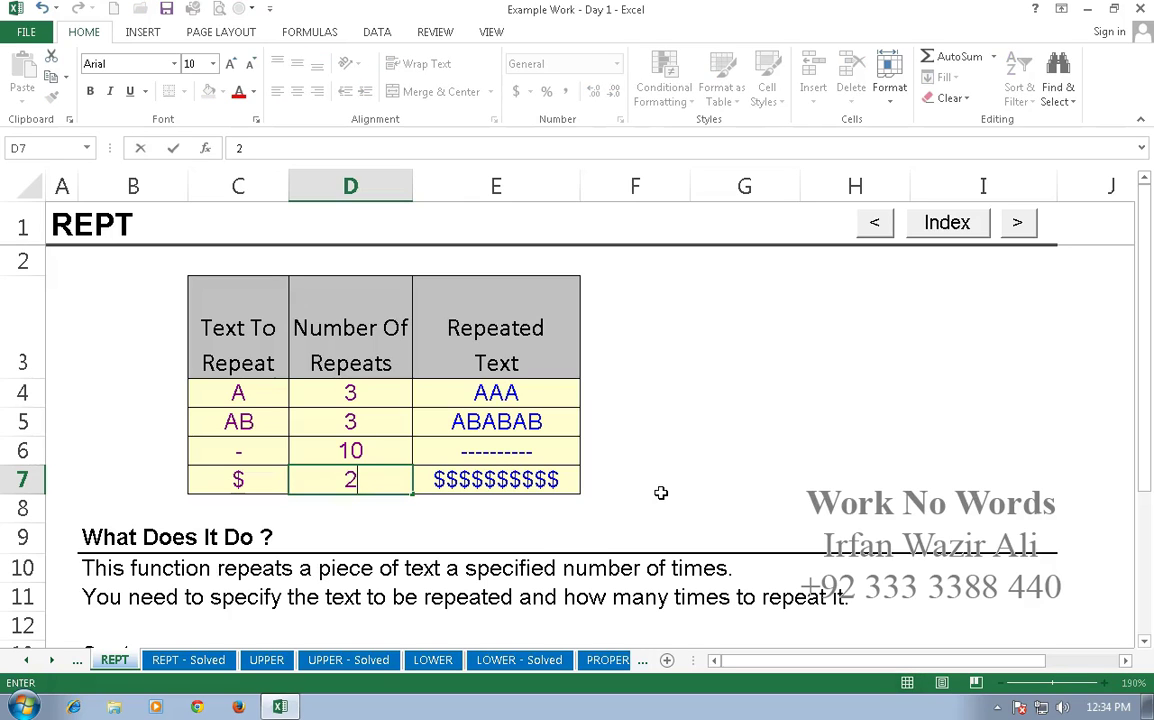
key("Return")
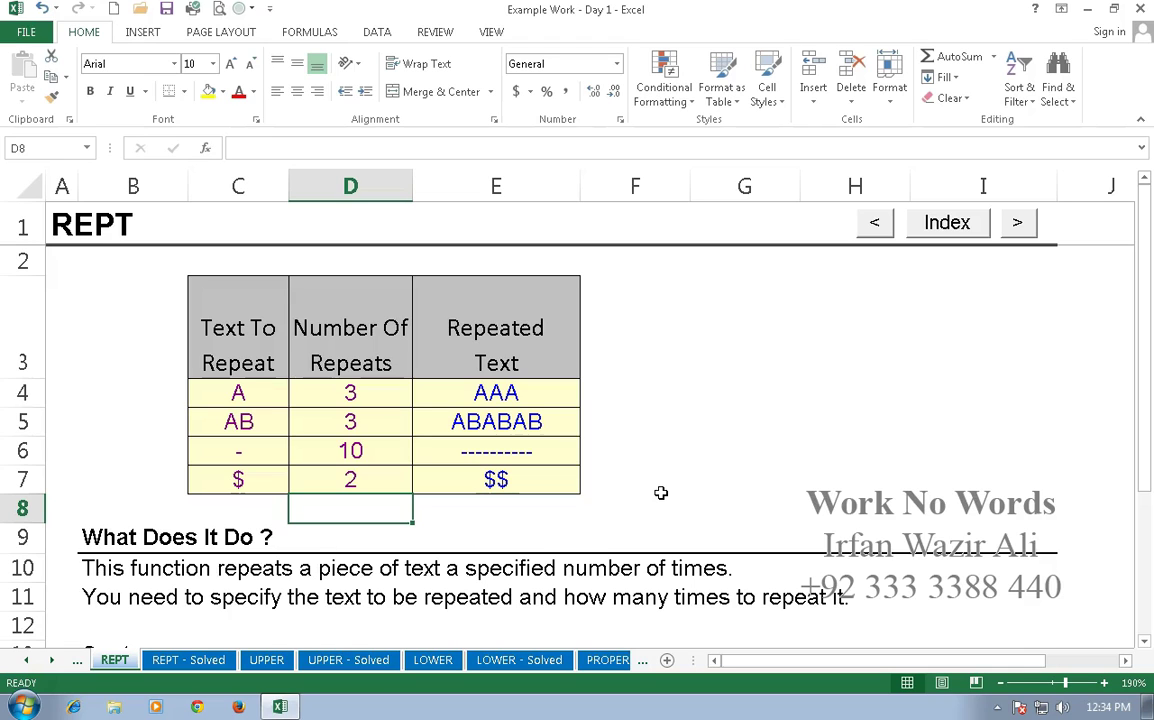
Go to the LEN sheet and enter the formula =LEN(C4) in cell D4 of the Length column
left_click(76, 660)
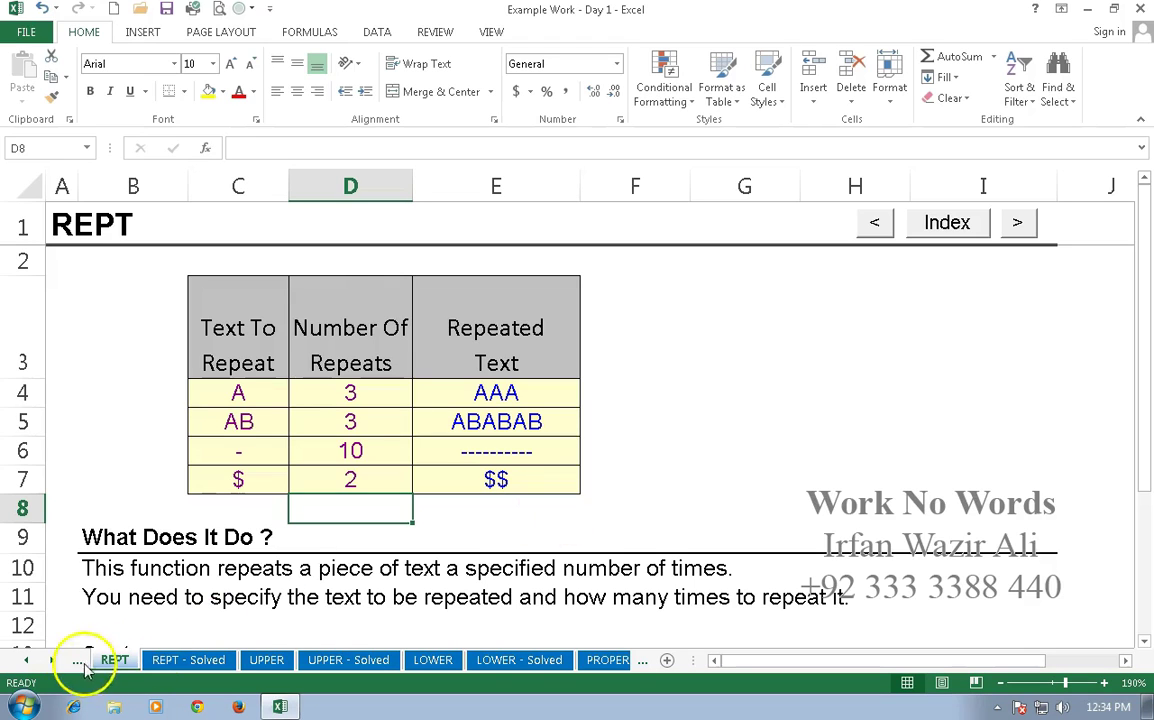
left_click(412, 334)
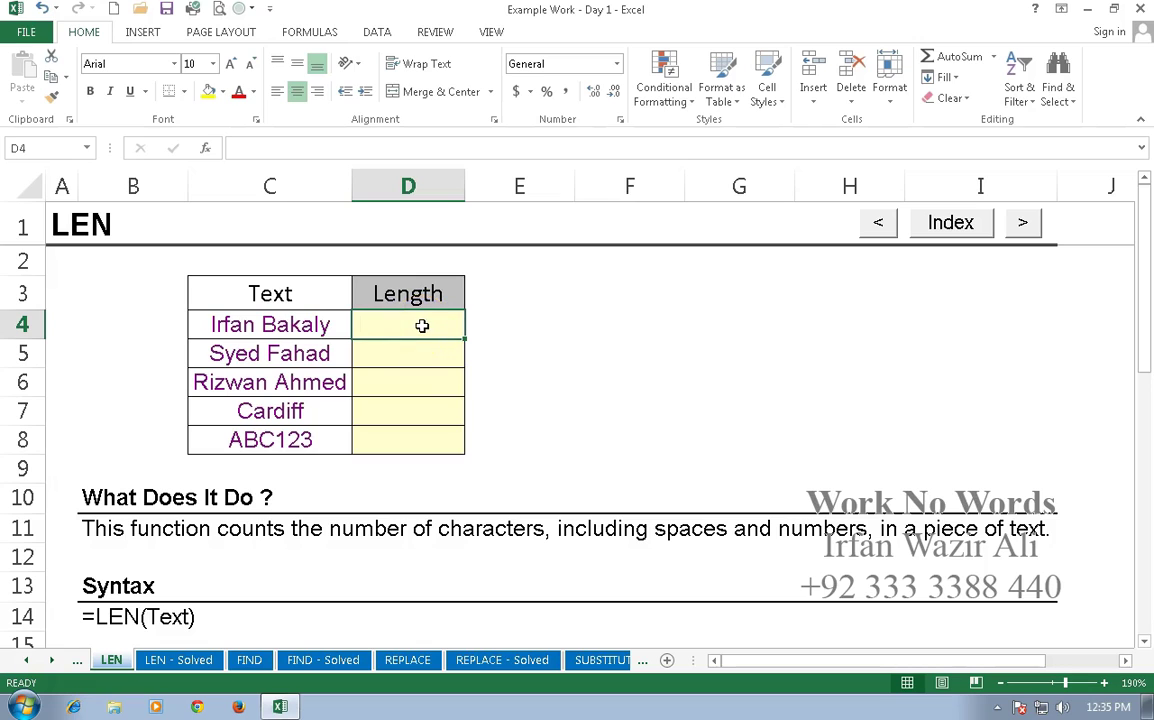
type("=")
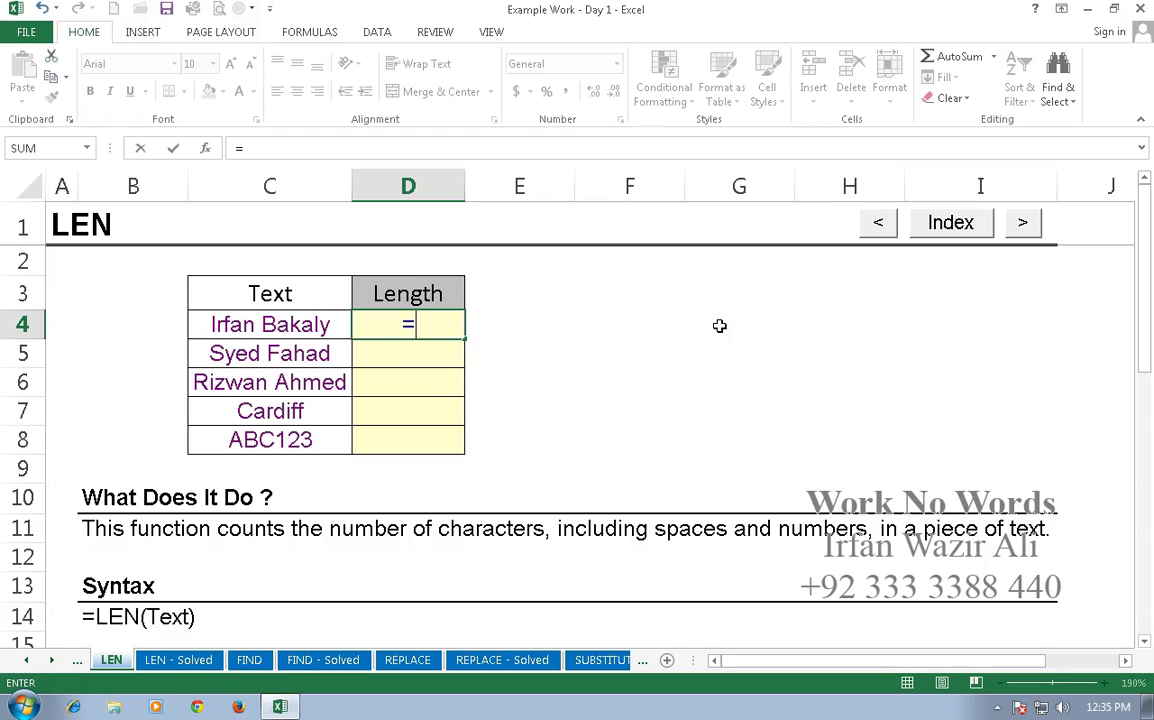
type("len")
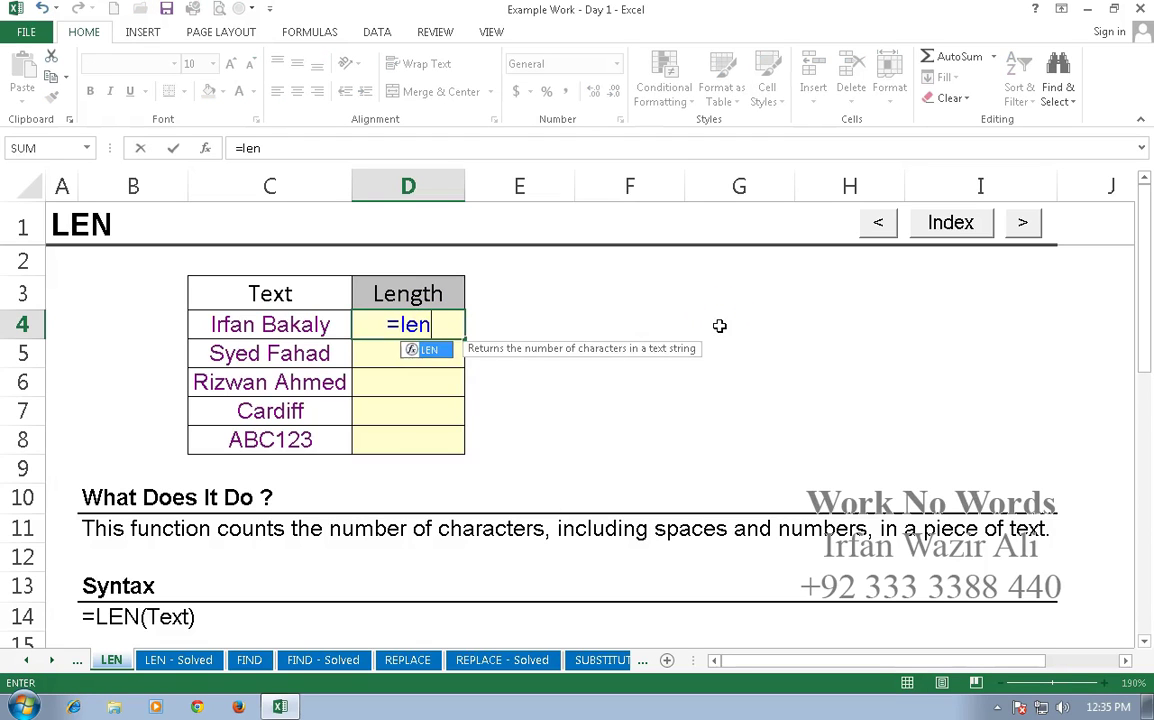
type("(")
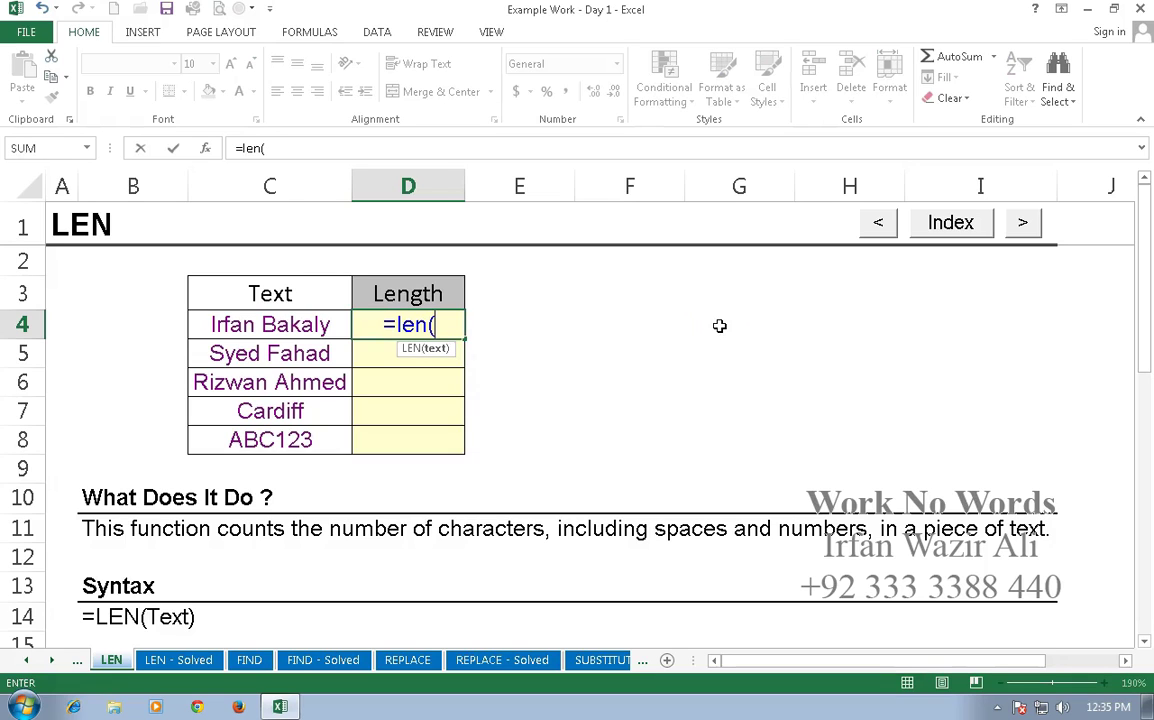
key("Left")
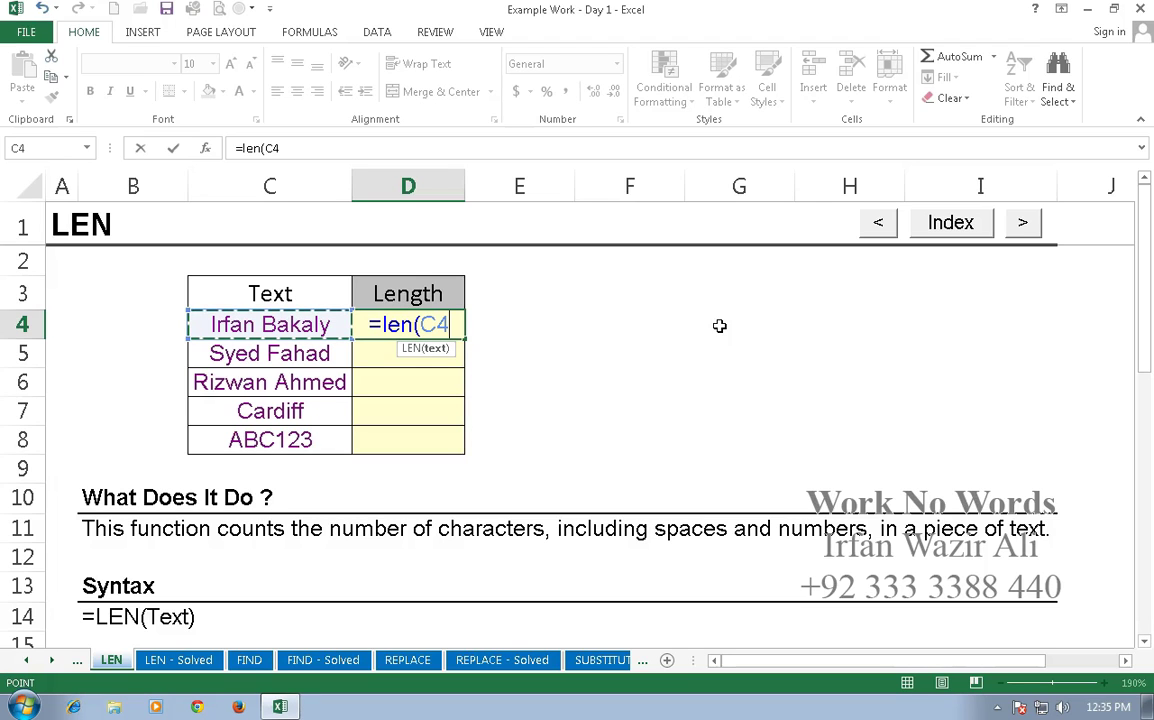
key("Return")
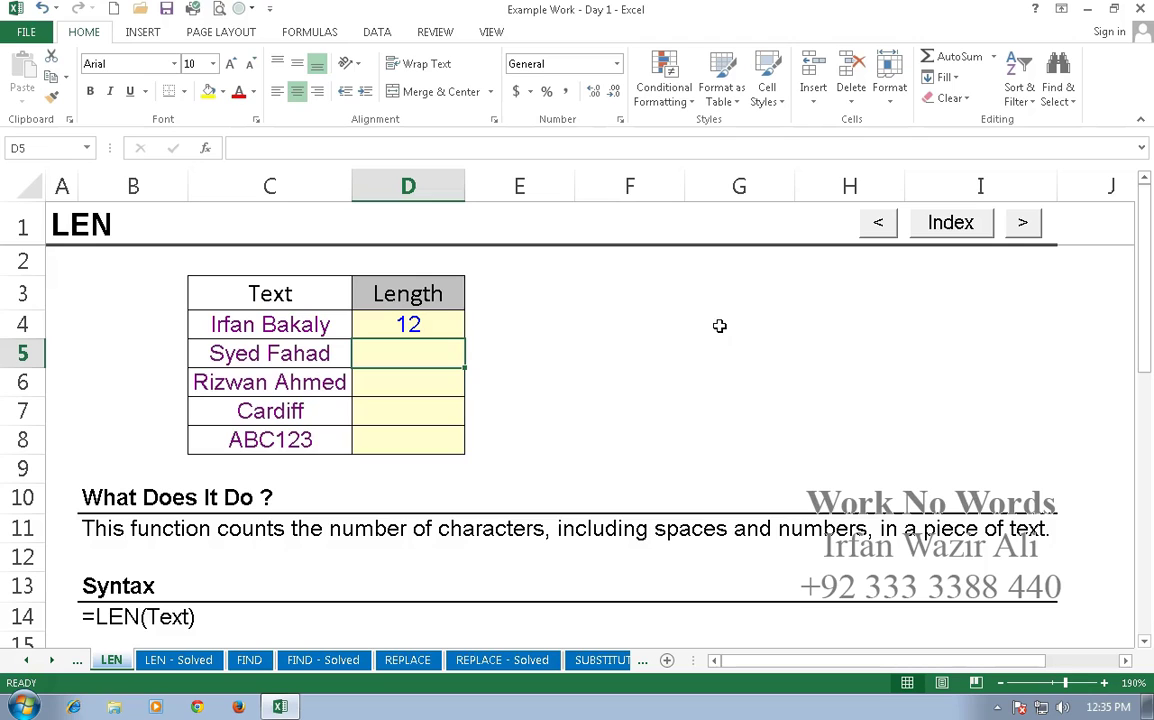
Fill the LEN formula from D4 down through D8
left_click(441, 324)
left_click_drag(465, 339, 466, 452)
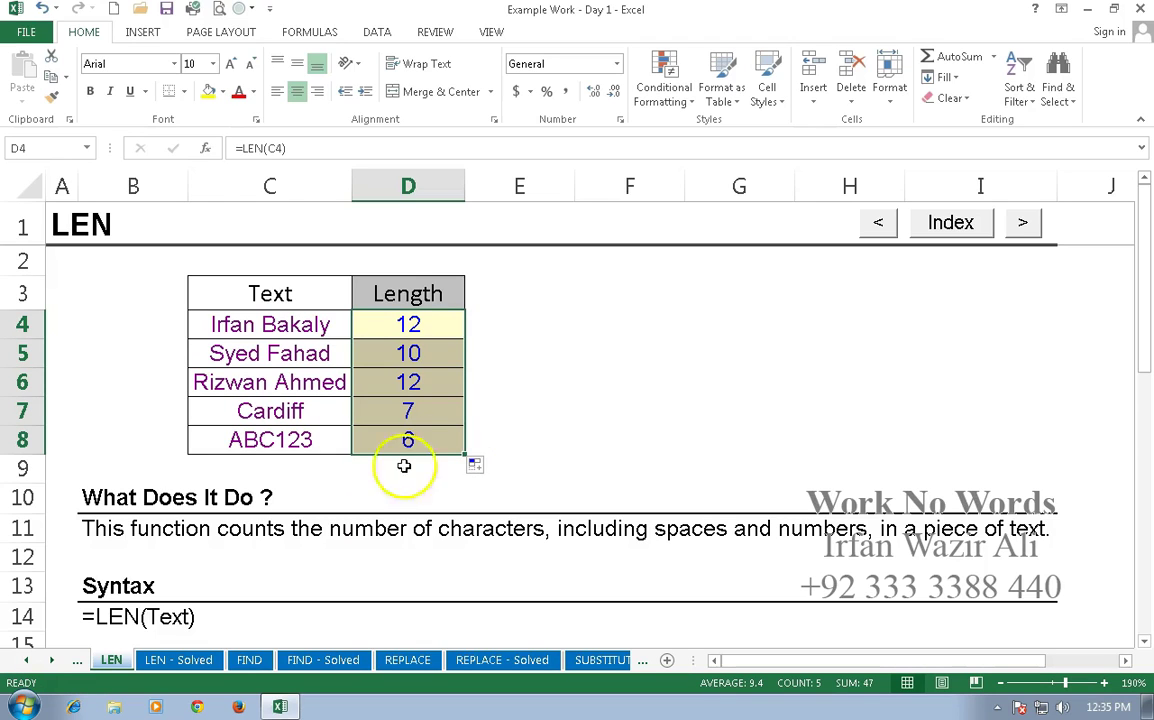
key("Left")
key("Down")
key("Down")
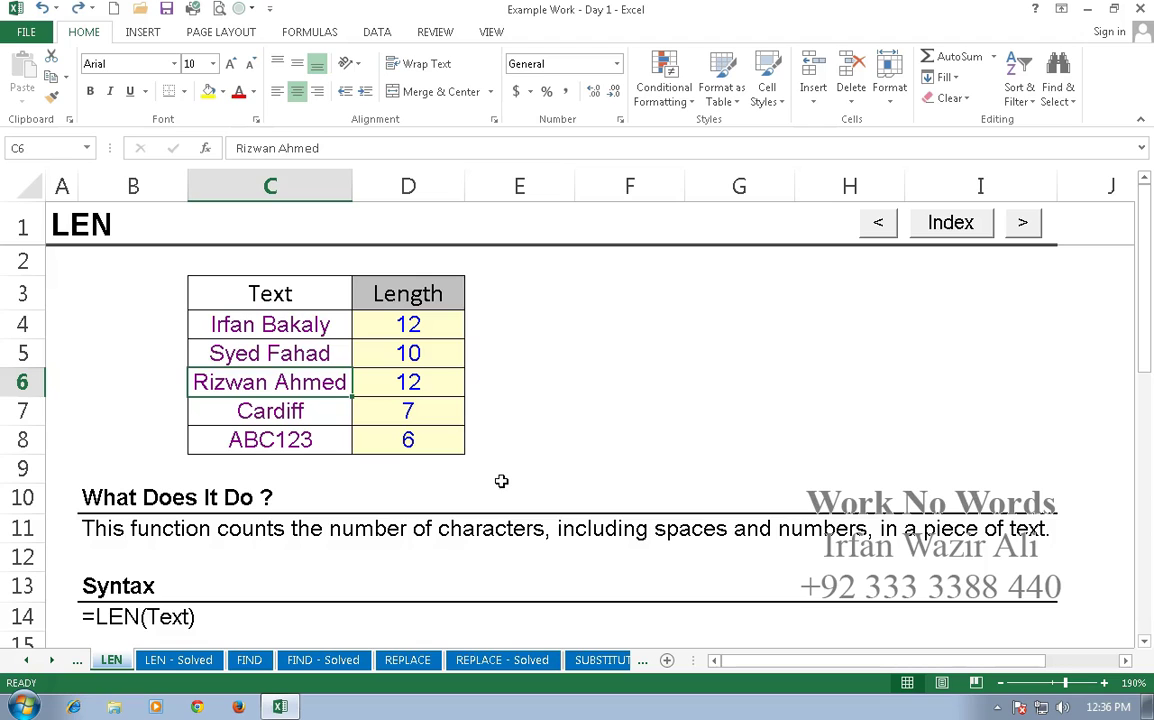
Add an extra space between the first and last name in cell C4
left_click(258, 327)
left_click(532, 487)
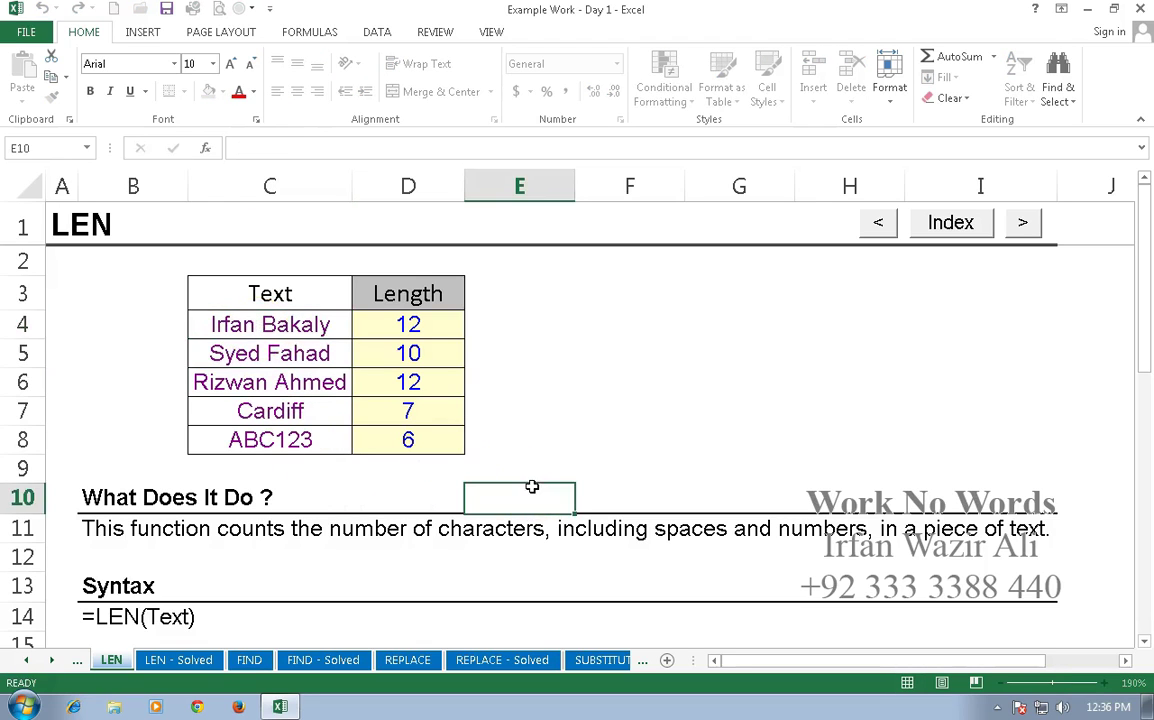
left_click(262, 326)
double_click(264, 326)
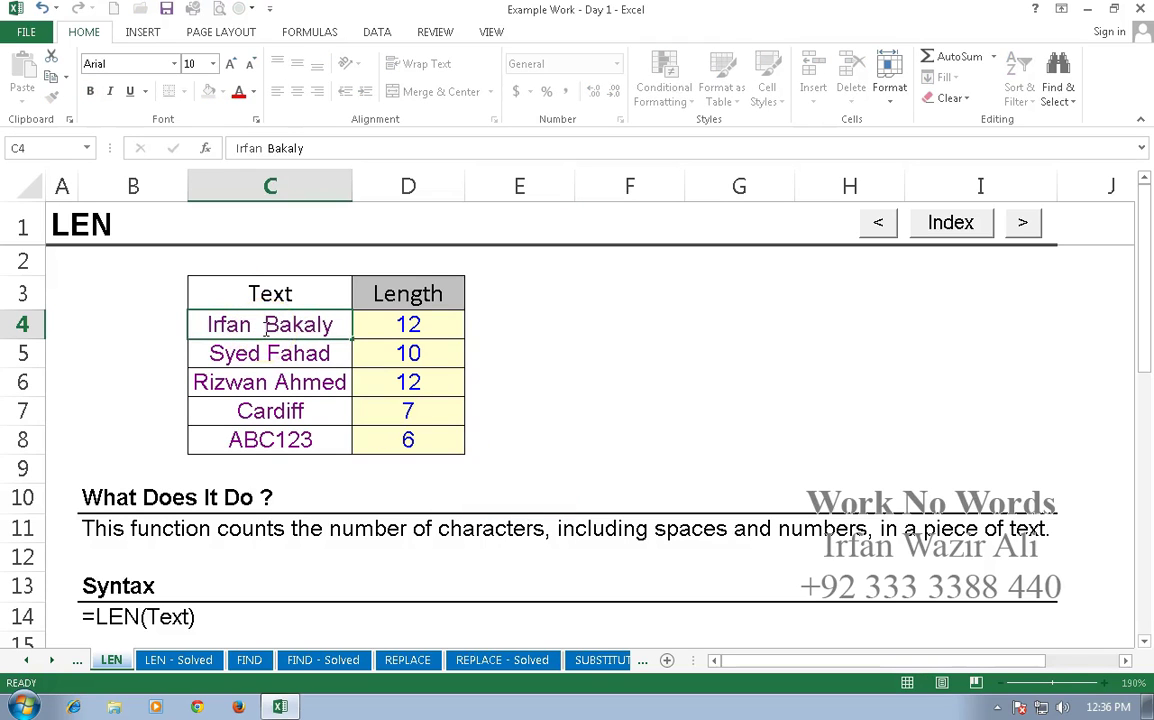
key("Return")
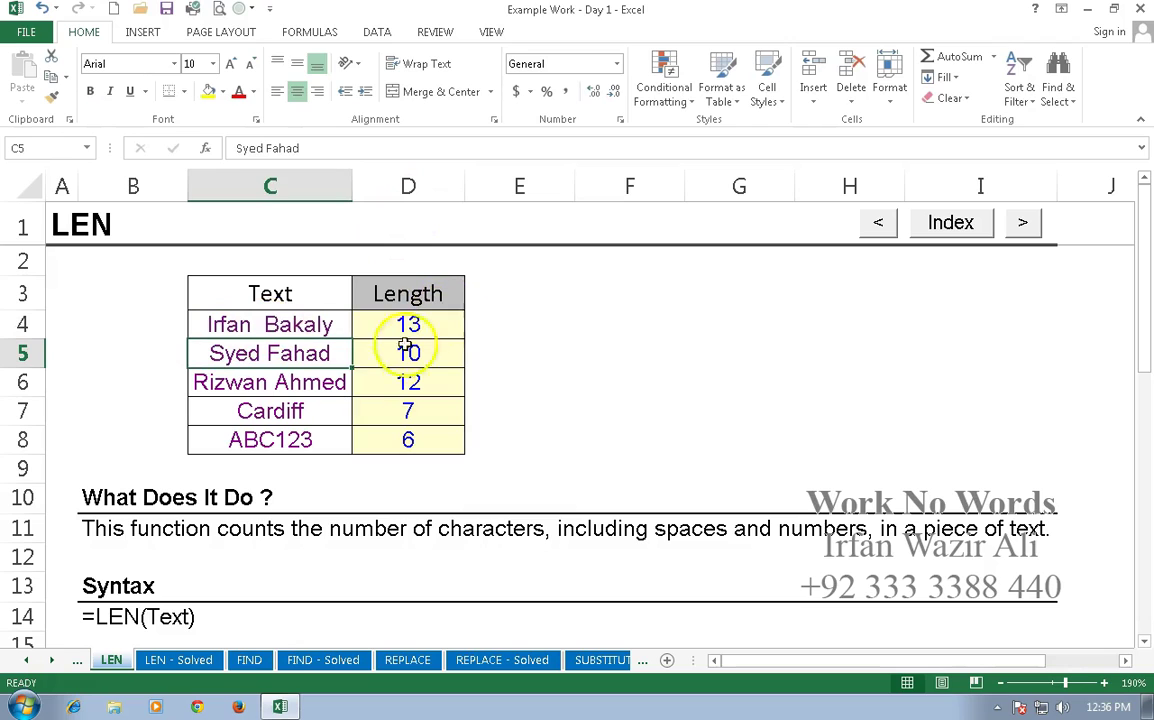
Replace the text in cell C7 with four spaces
left_click(283, 415)
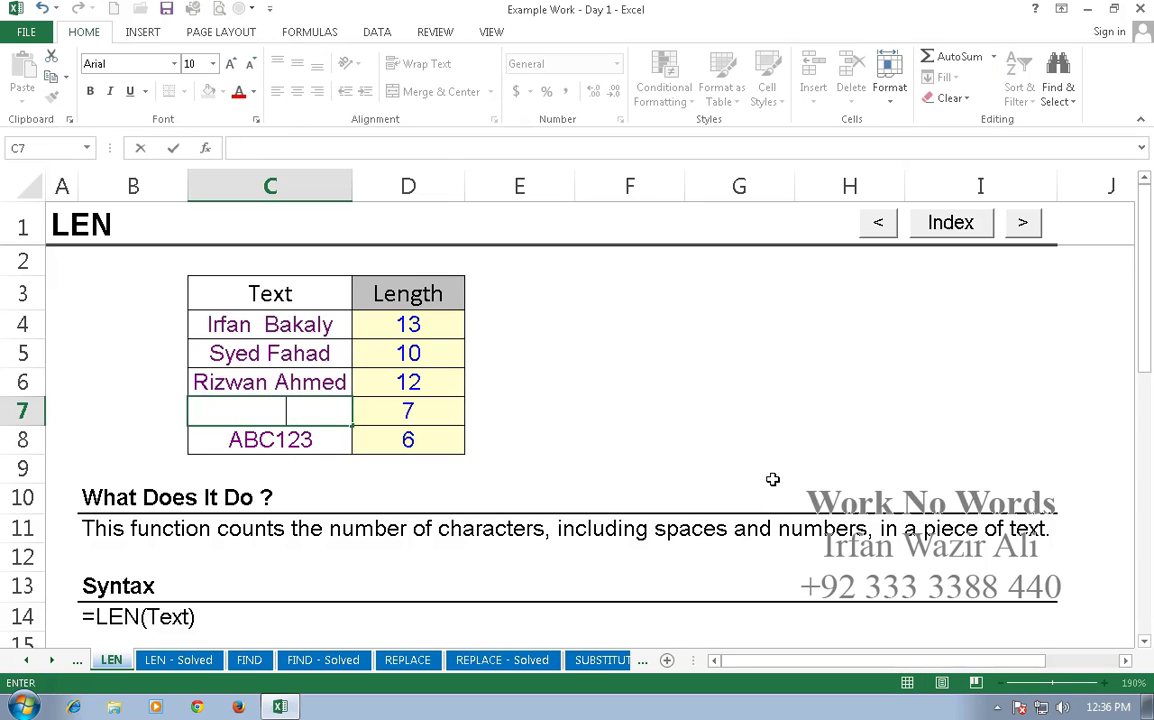
key("Return")
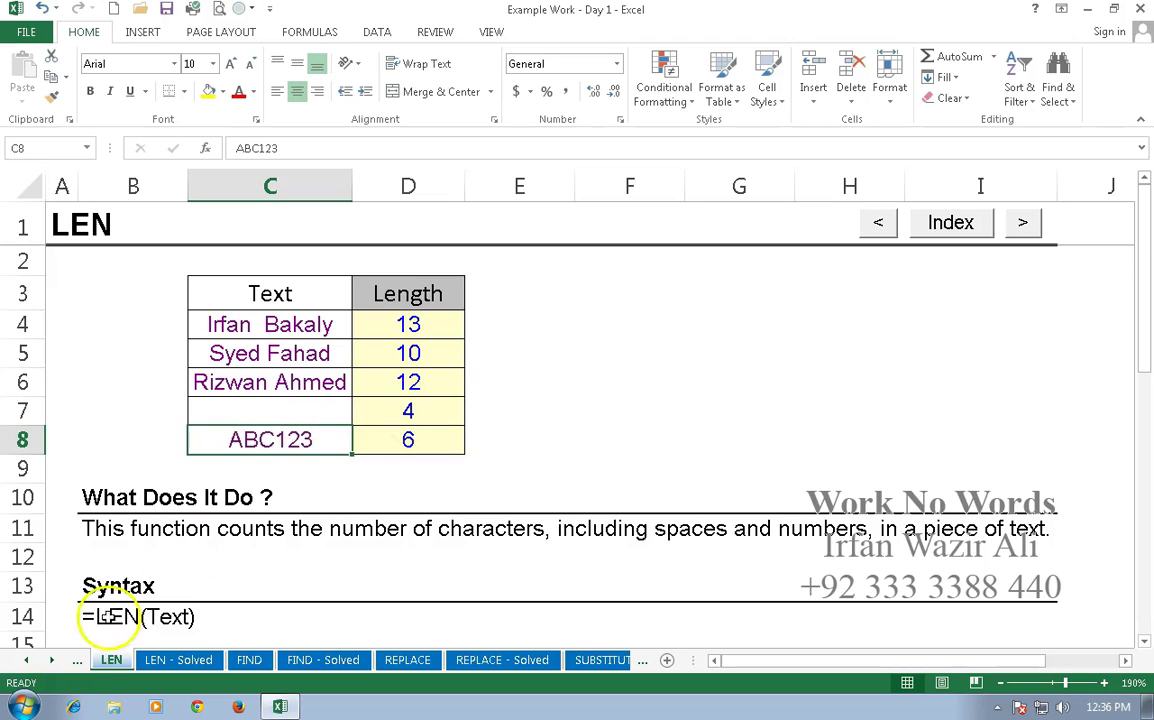
key("Down")
key("Down")
key("Down")
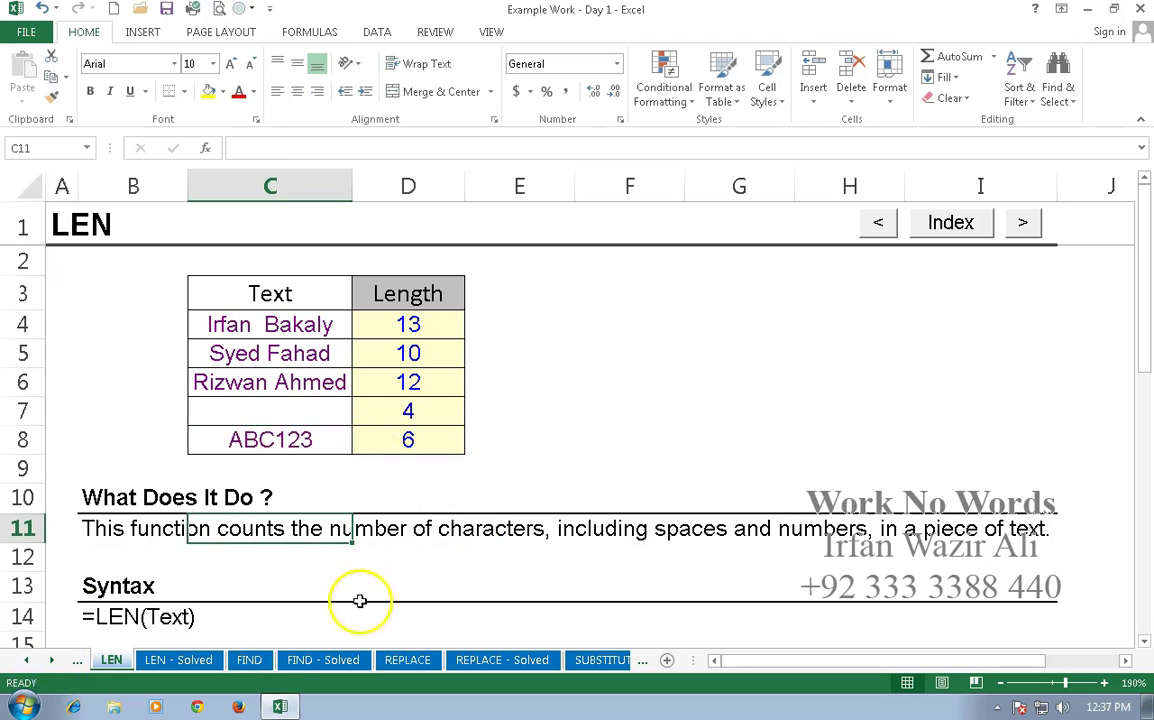
Go to the FIND sheet and enter the formula =FIND(D4,C4) in cell E4 of the Position Of Letter column
left_click(249, 660)
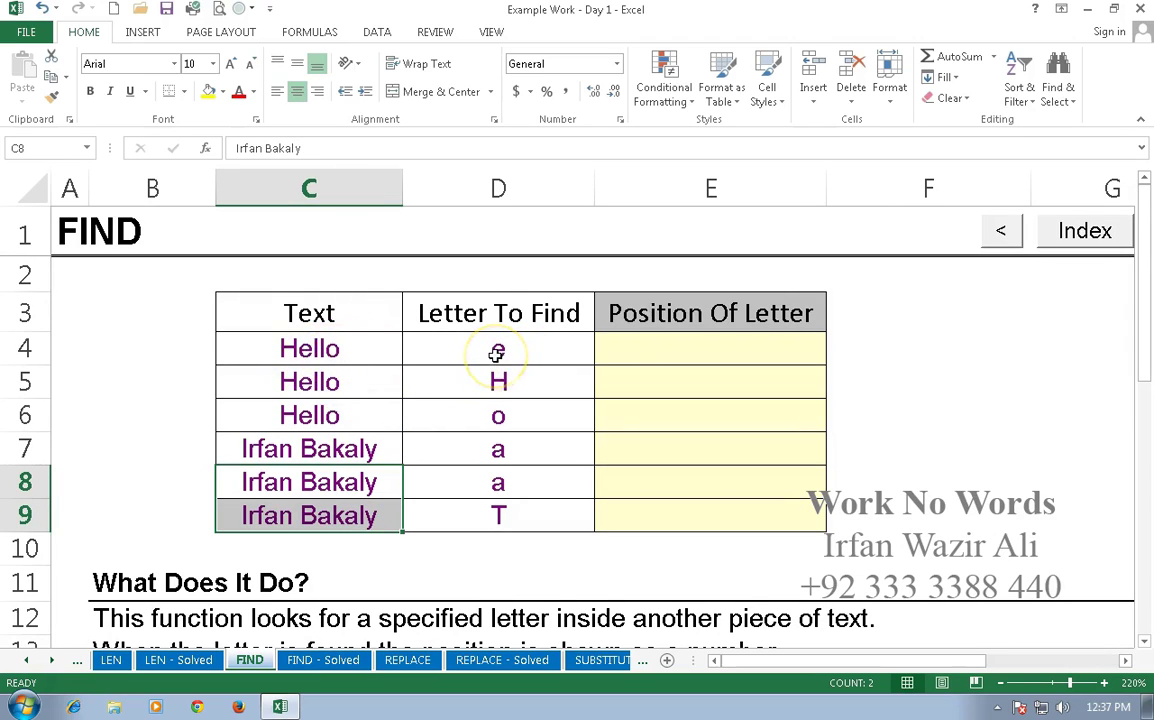
left_click(633, 353)
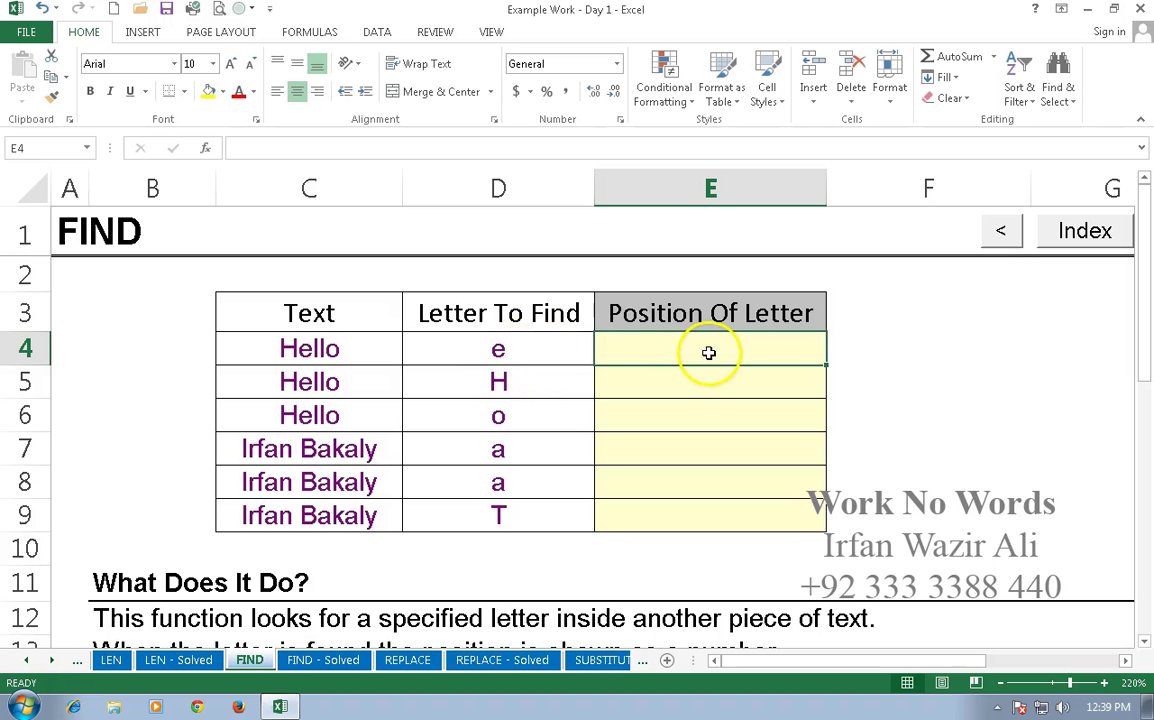
type("=")
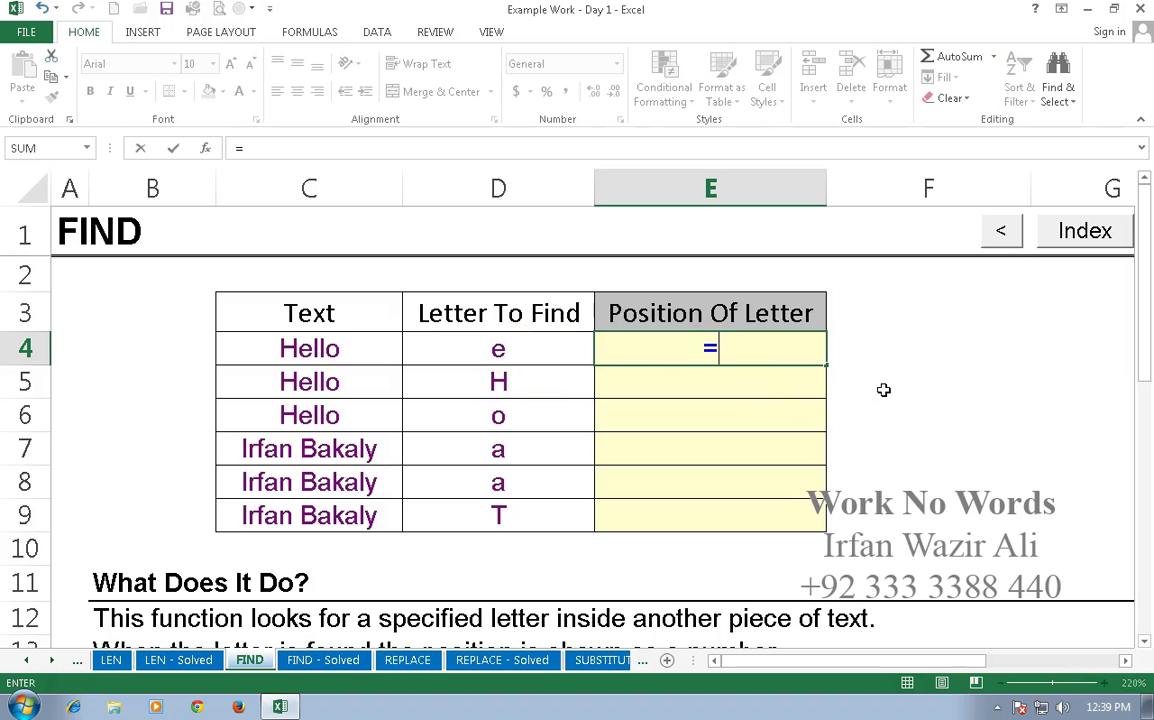
type("find")
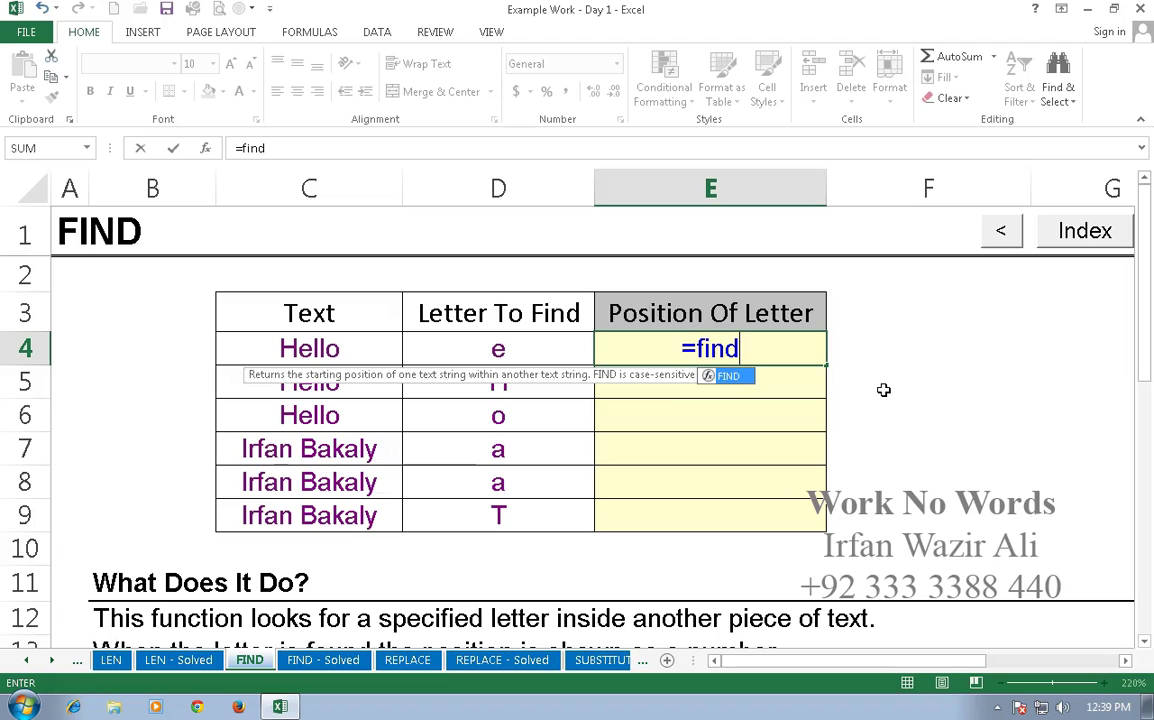
type("(")
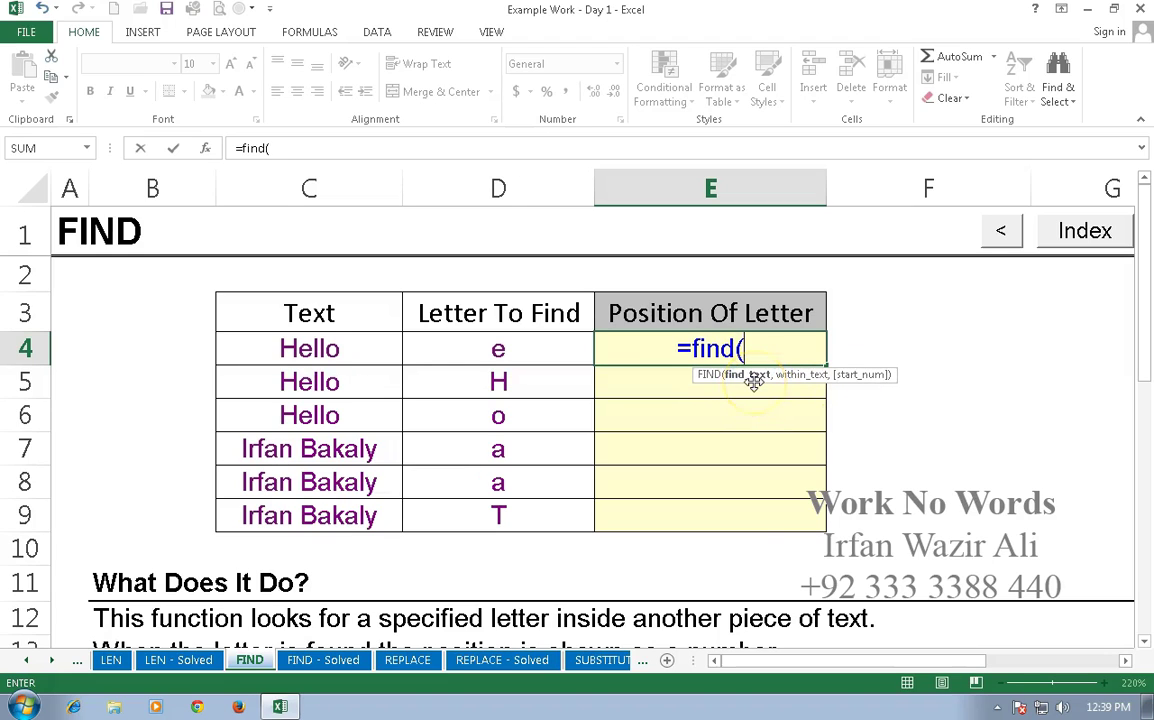
left_click(520, 346)
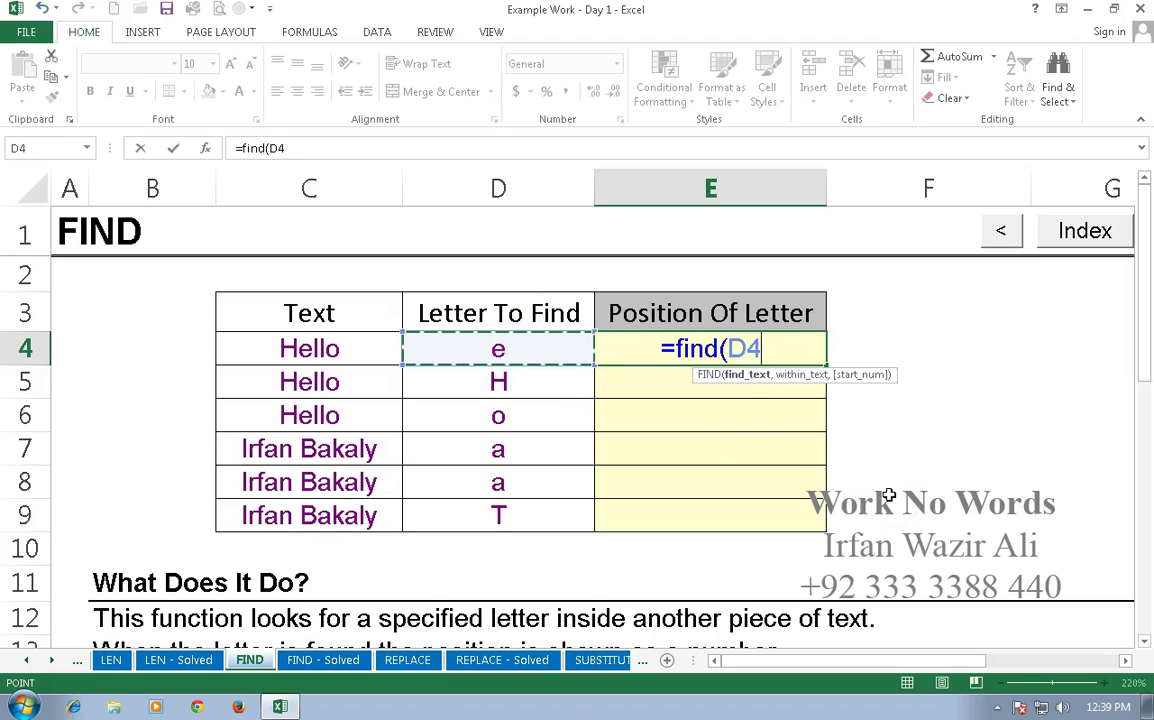
type(",")
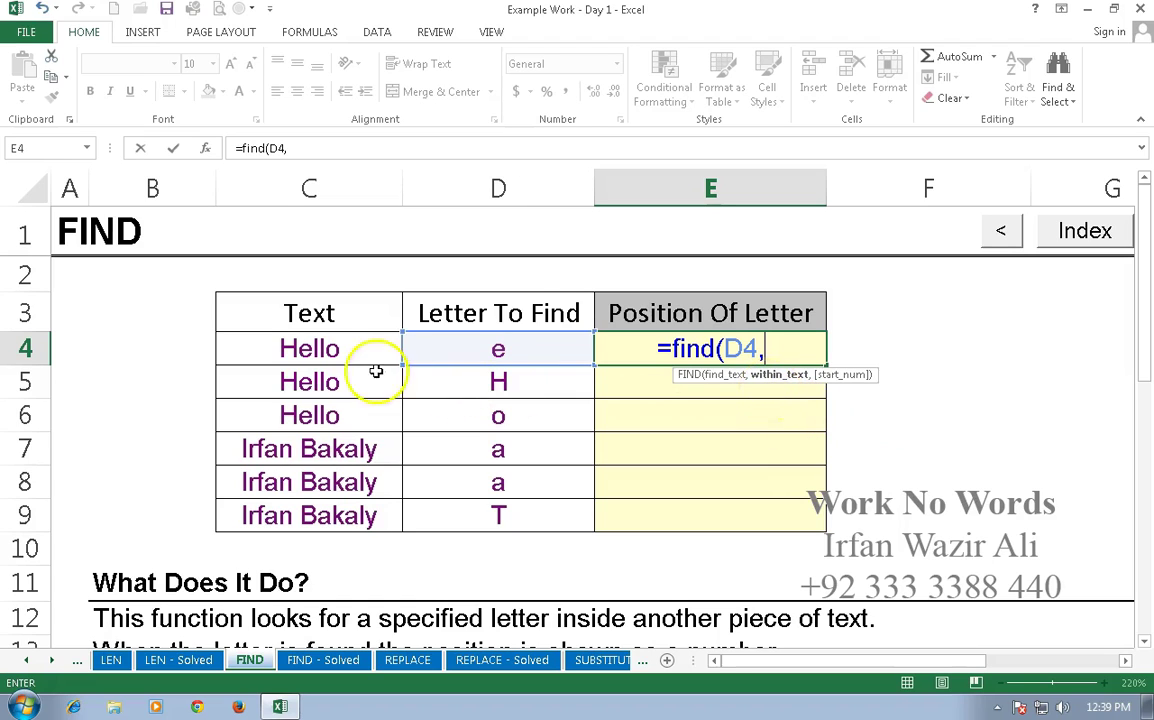
left_click(315, 345)
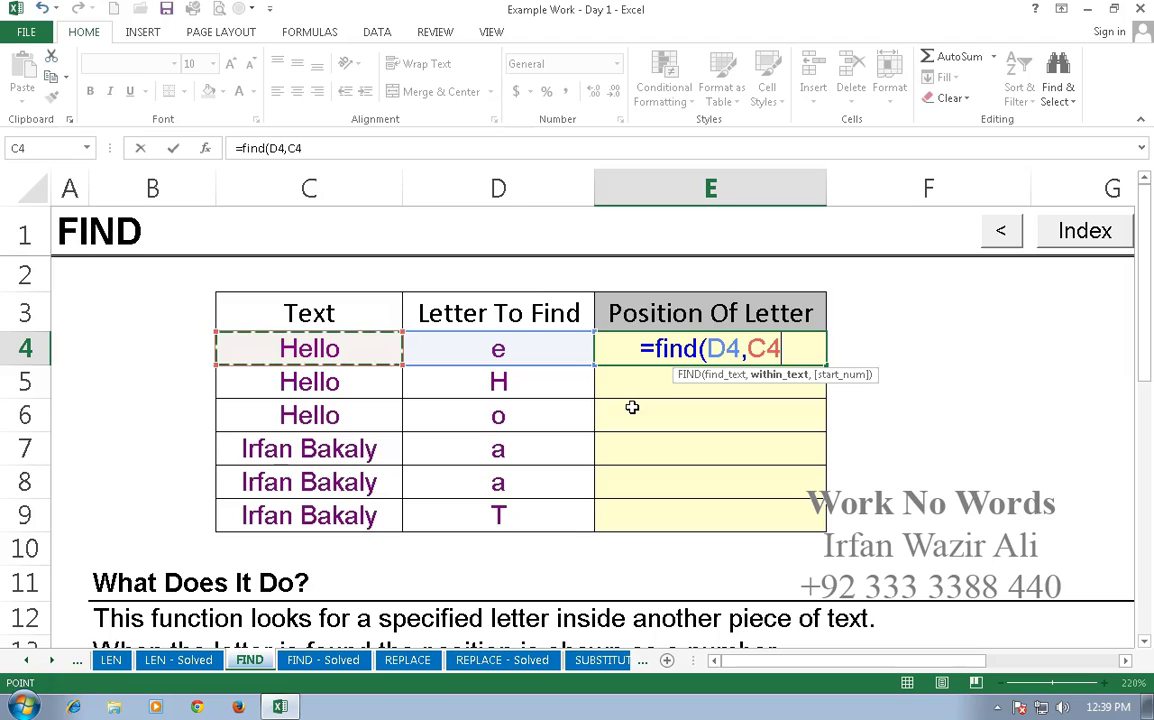
key("Return")
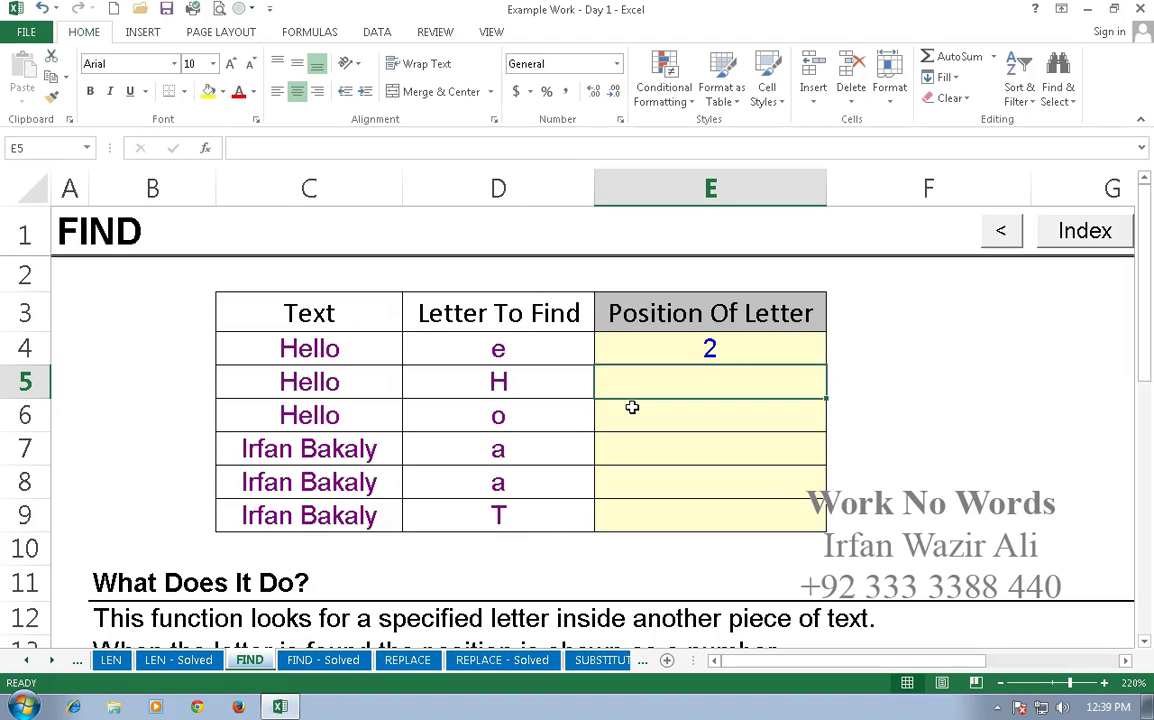
Fill the FIND formula from E4 down through E9
left_click(792, 354)
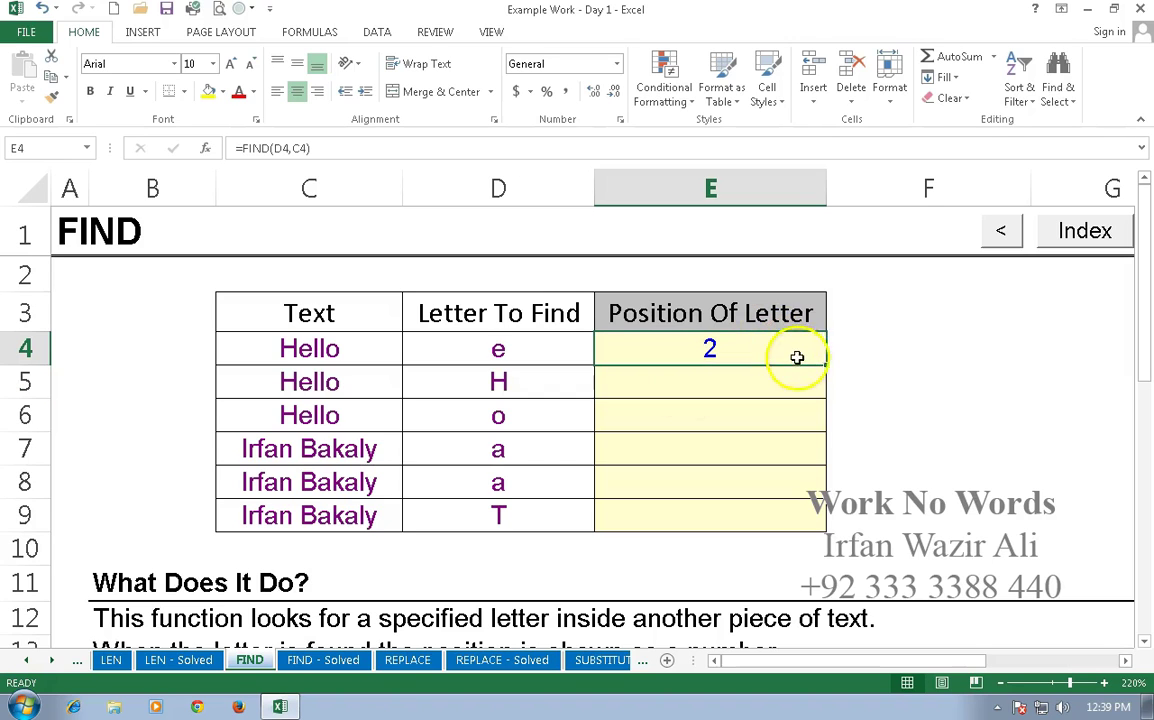
left_click_drag(825, 372, 828, 545)
left_click(745, 392)
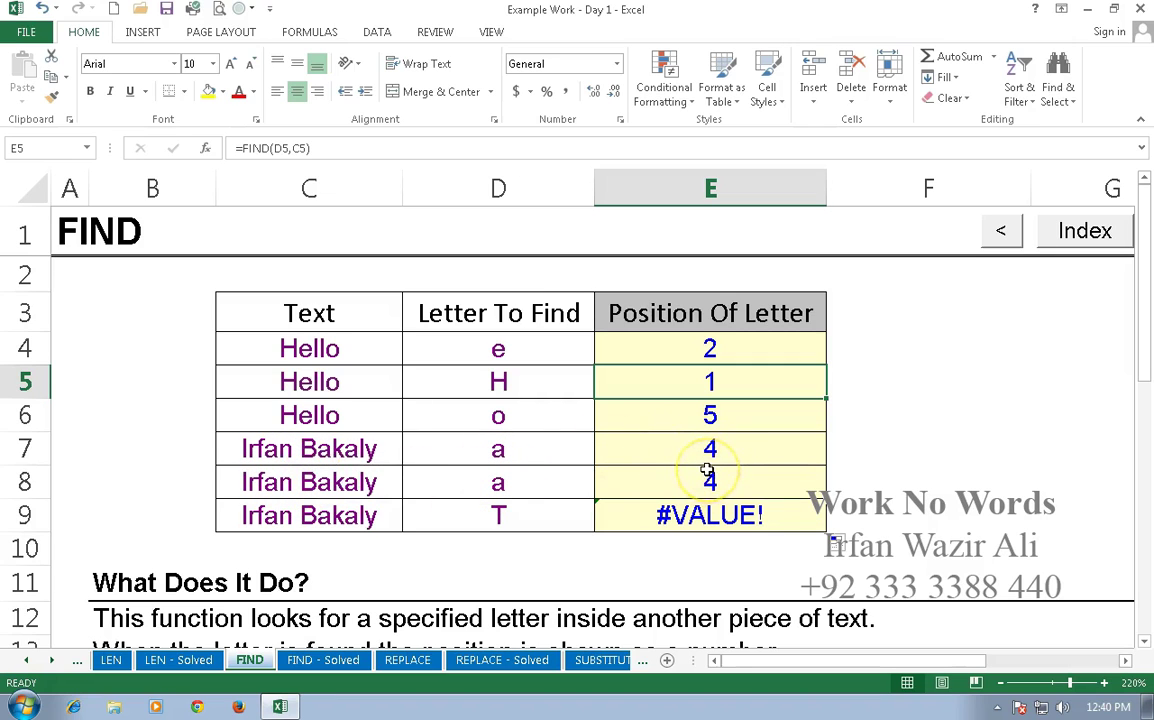
Change the letter to find in cell D9 to B
left_click(543, 512)
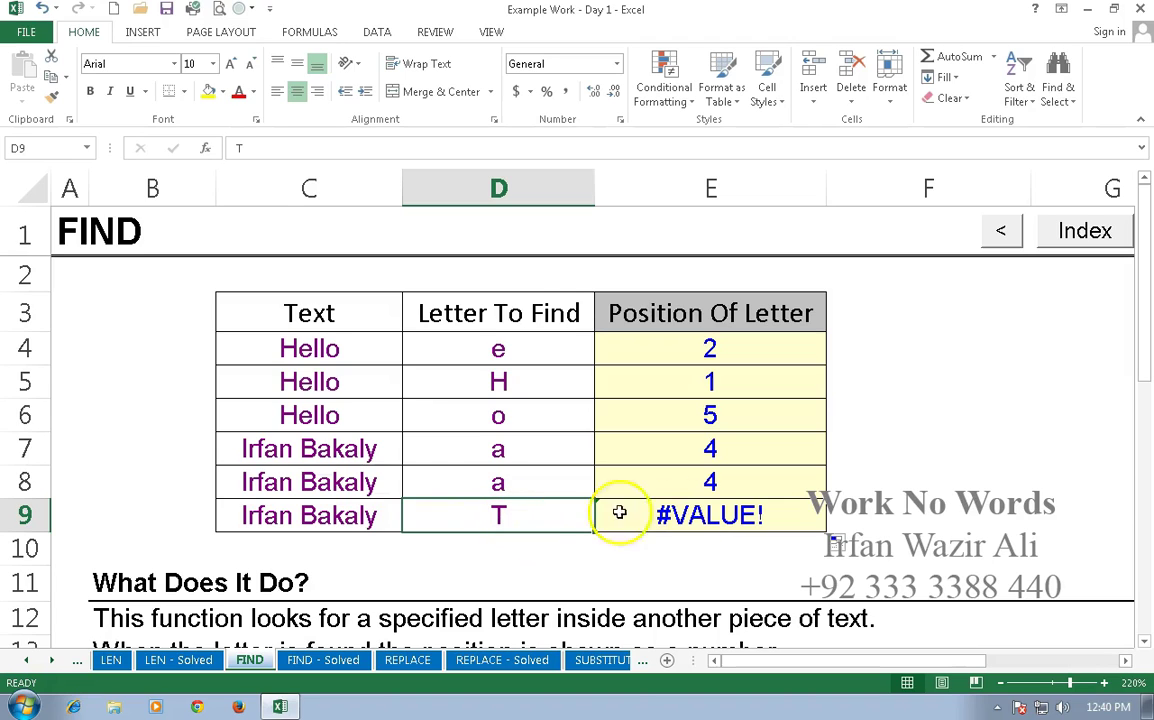
type("B")
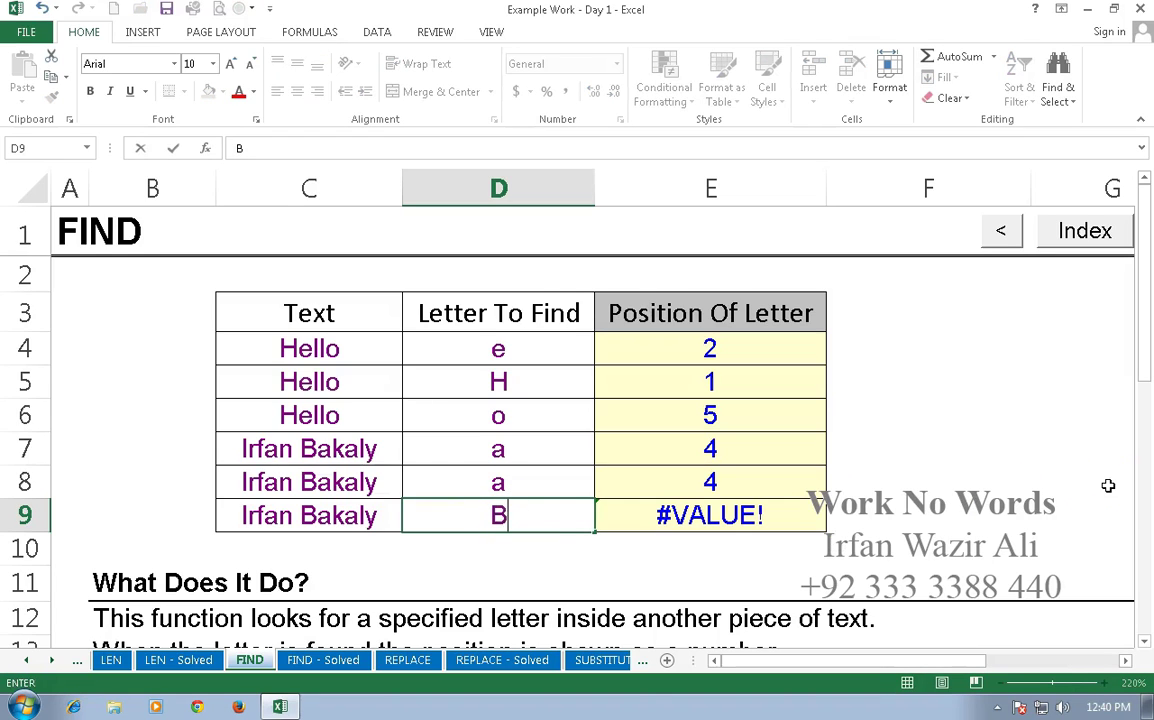
key("Return")
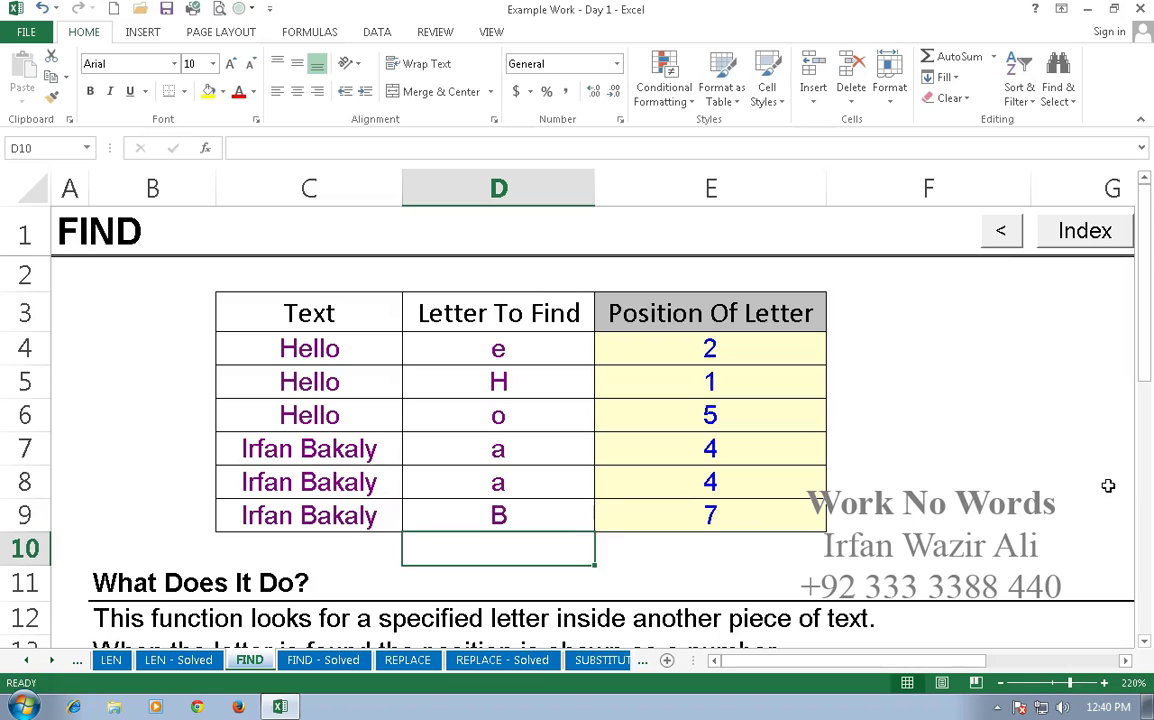